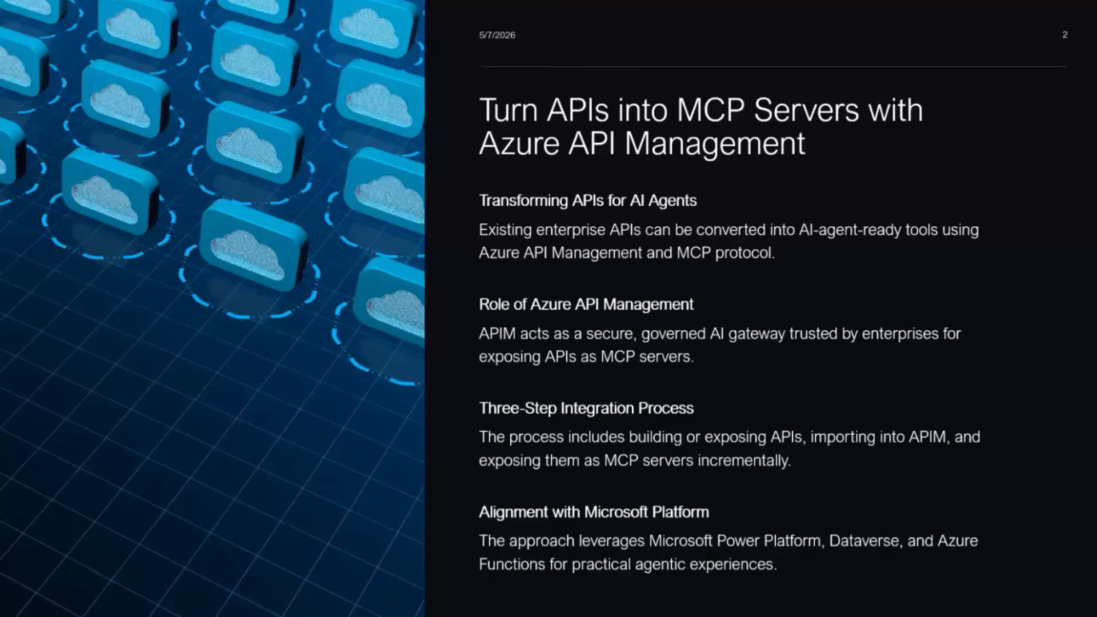
Step: Advance the slideshow to the presenter's About slide
key(Right)
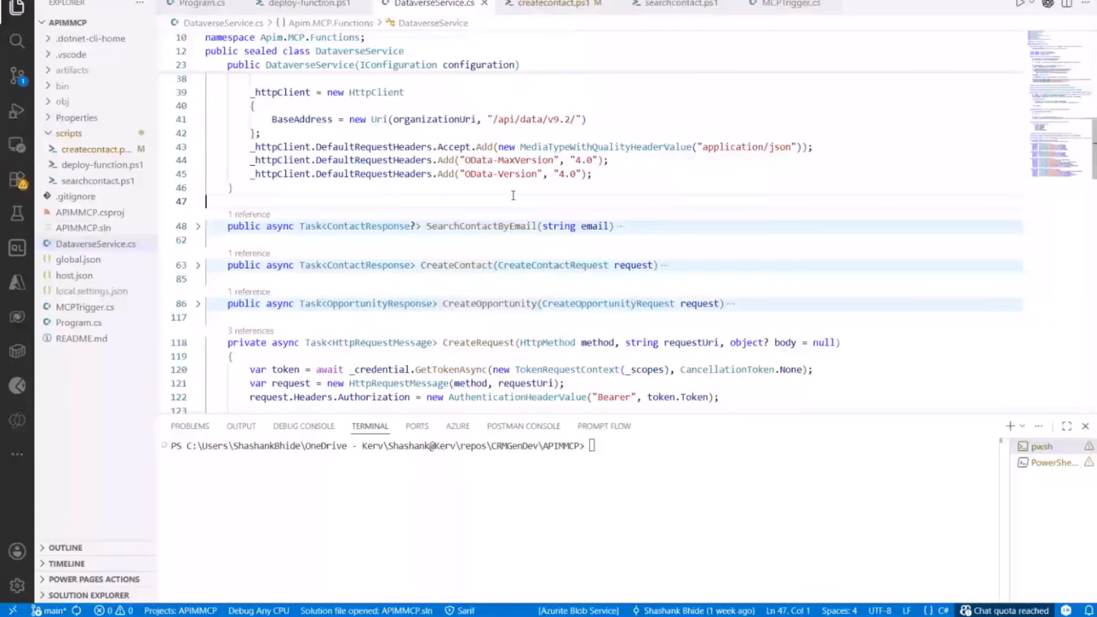
Step: Highlight the SearchContactByEmail, CreateContact and CreateOpportunity methods, then show the dataversemcp function app in Azure
double_click(483, 226)
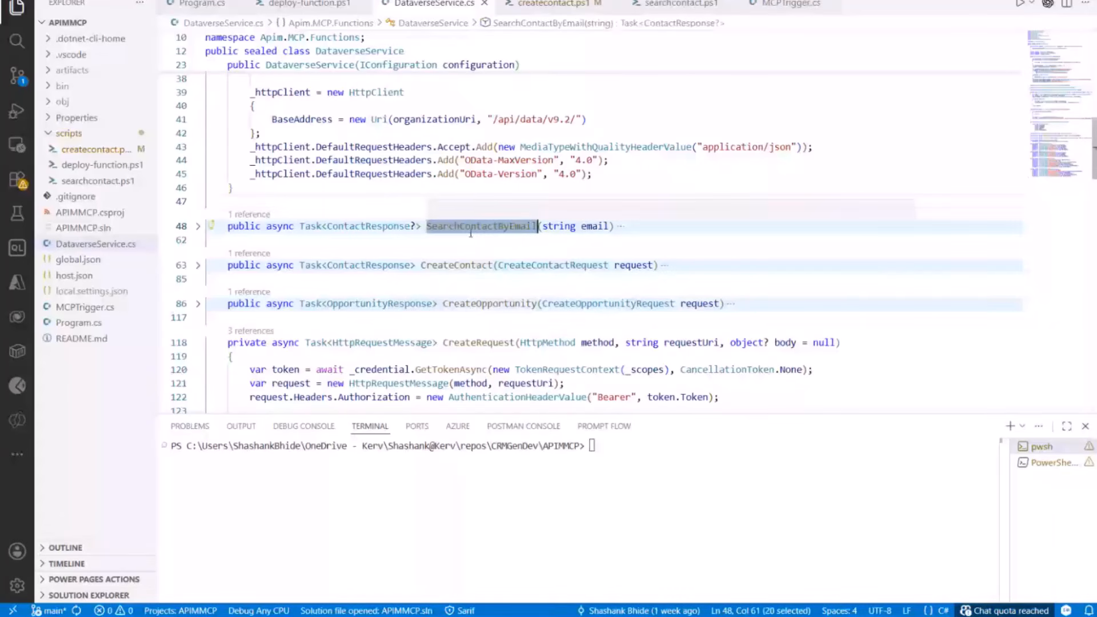
double_click(456, 265)
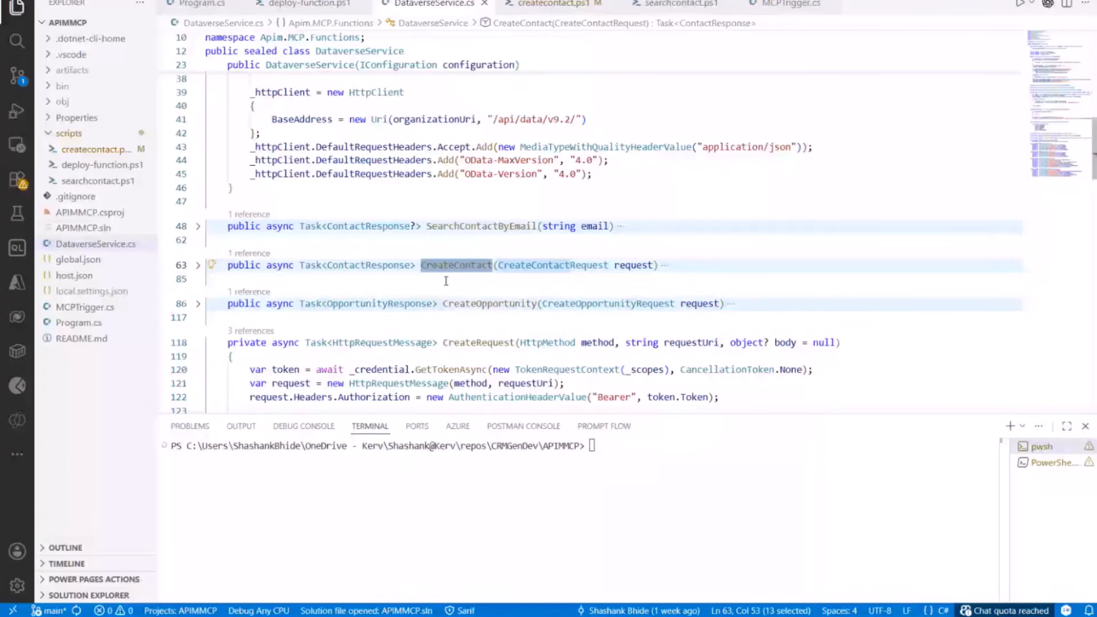
double_click(465, 227)
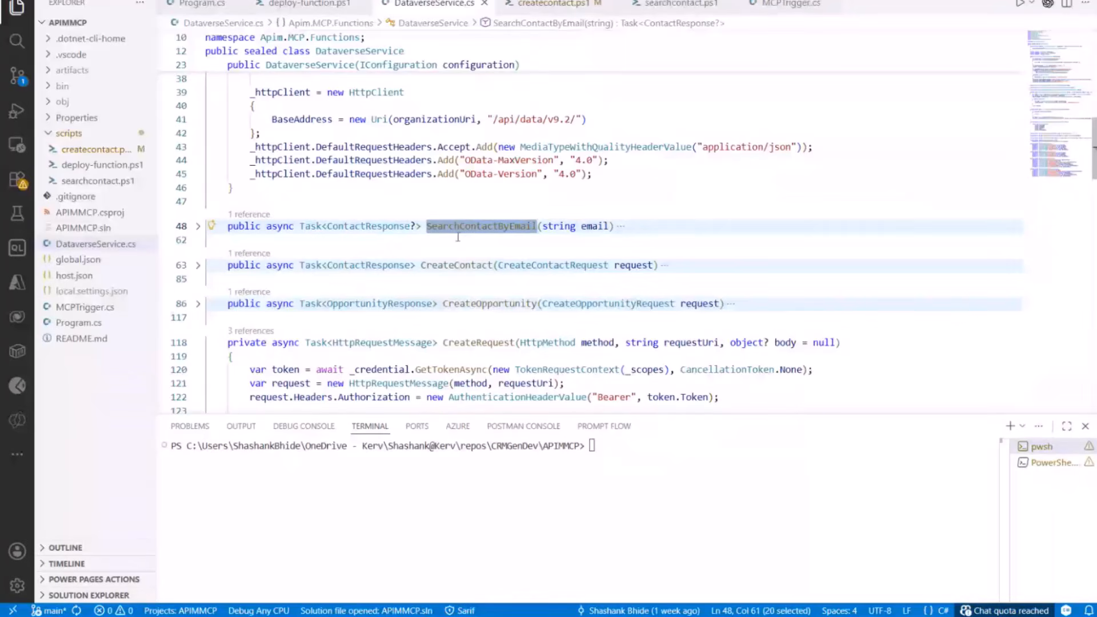
double_click(486, 303)
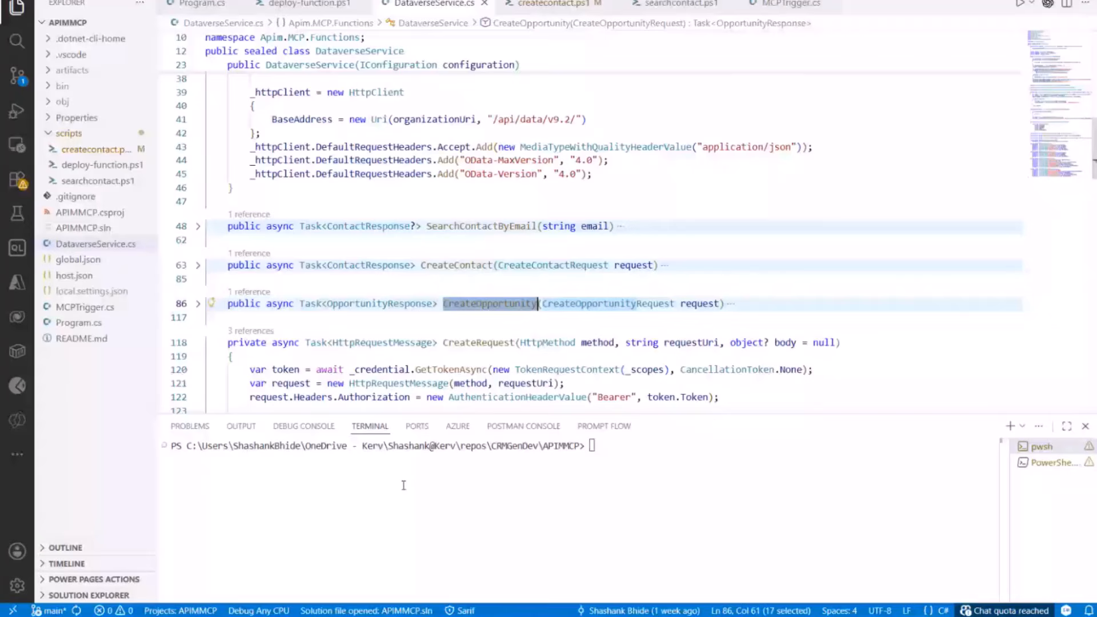
click(354, 615)
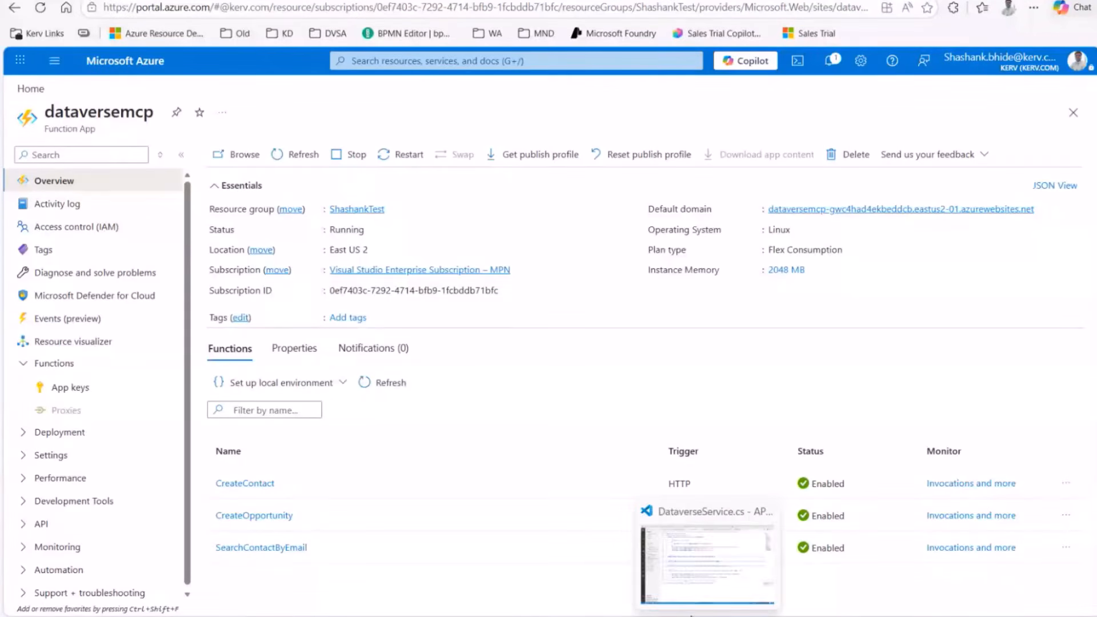
Step: Return to VS Code and show the createcontact.ps1 script
click(651, 616)
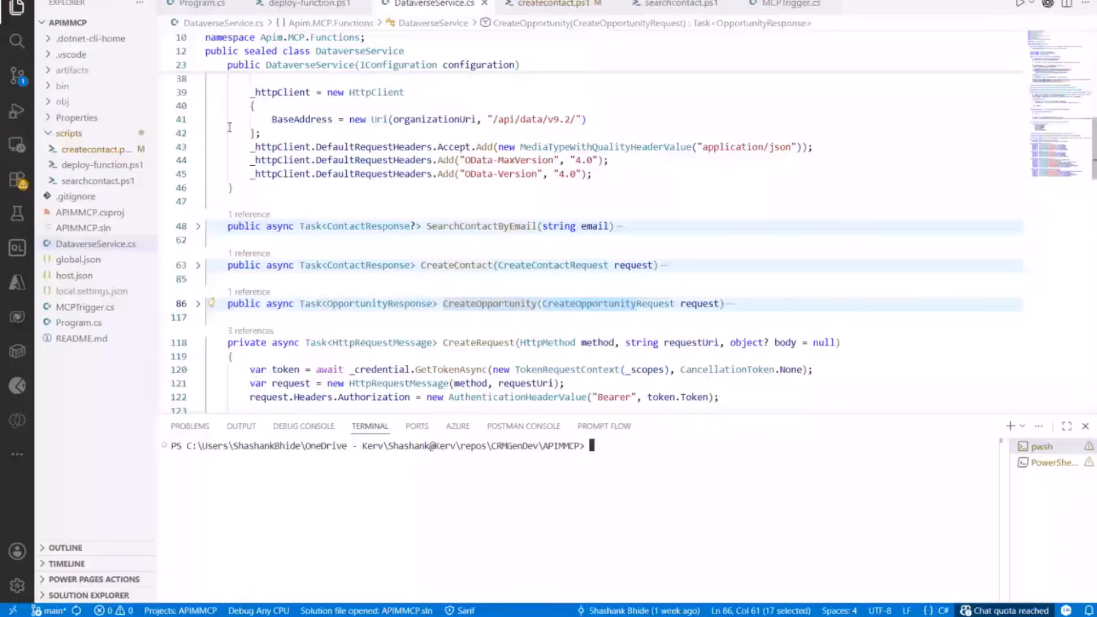
click(542, 5)
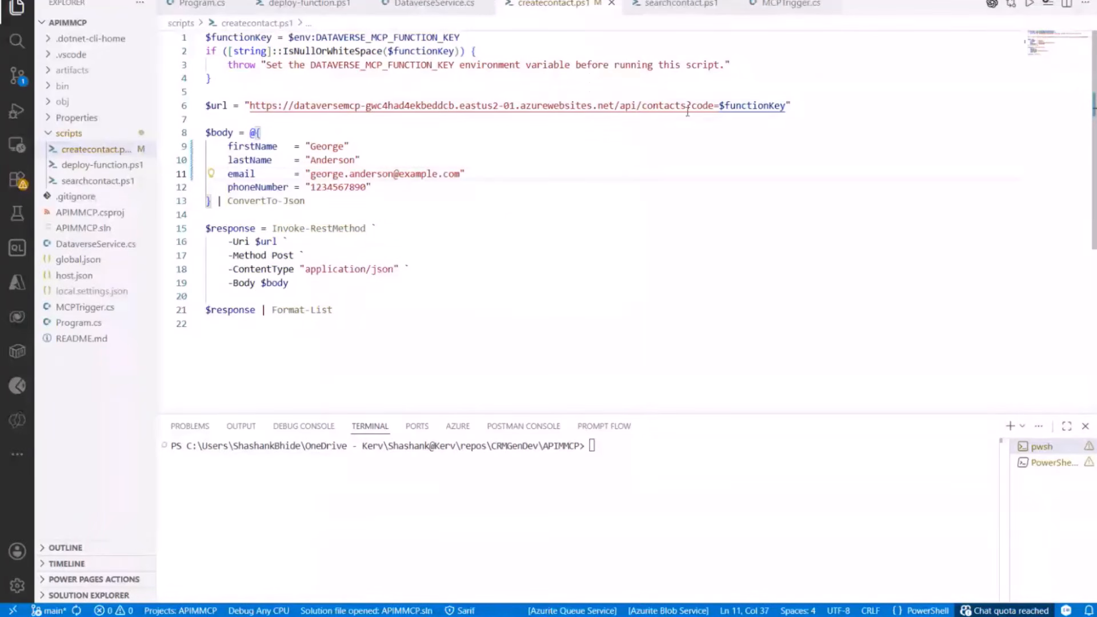
Step: Highlight the /contacts endpoint and the sample contact's first and last name values
drag(649, 106, 688, 107)
click(666, 144)
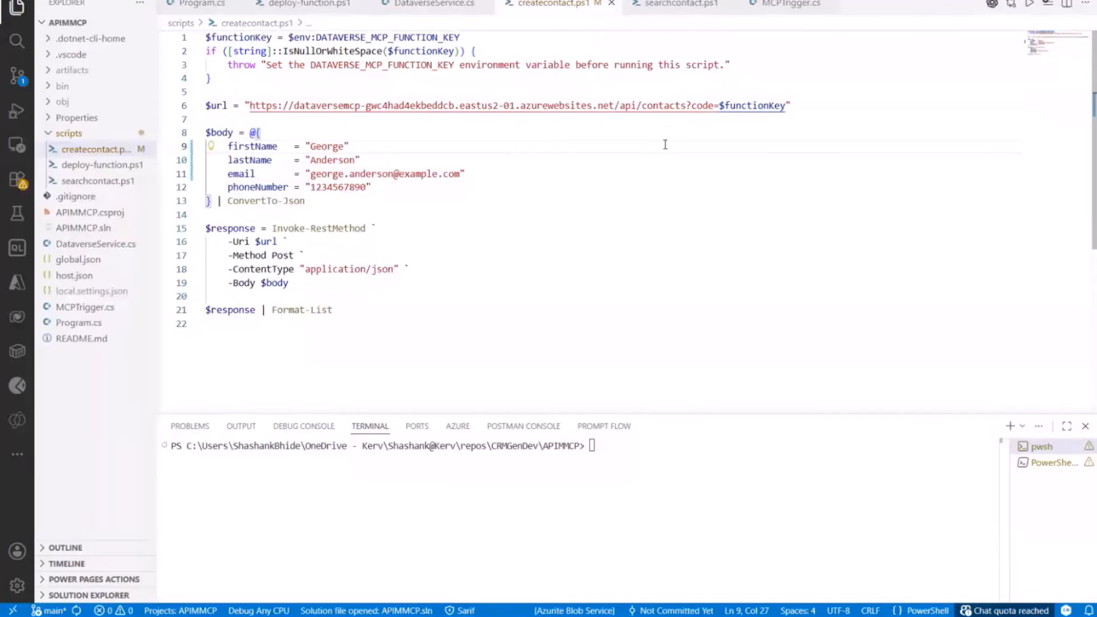
click(667, 448)
double_click(325, 147)
double_click(327, 160)
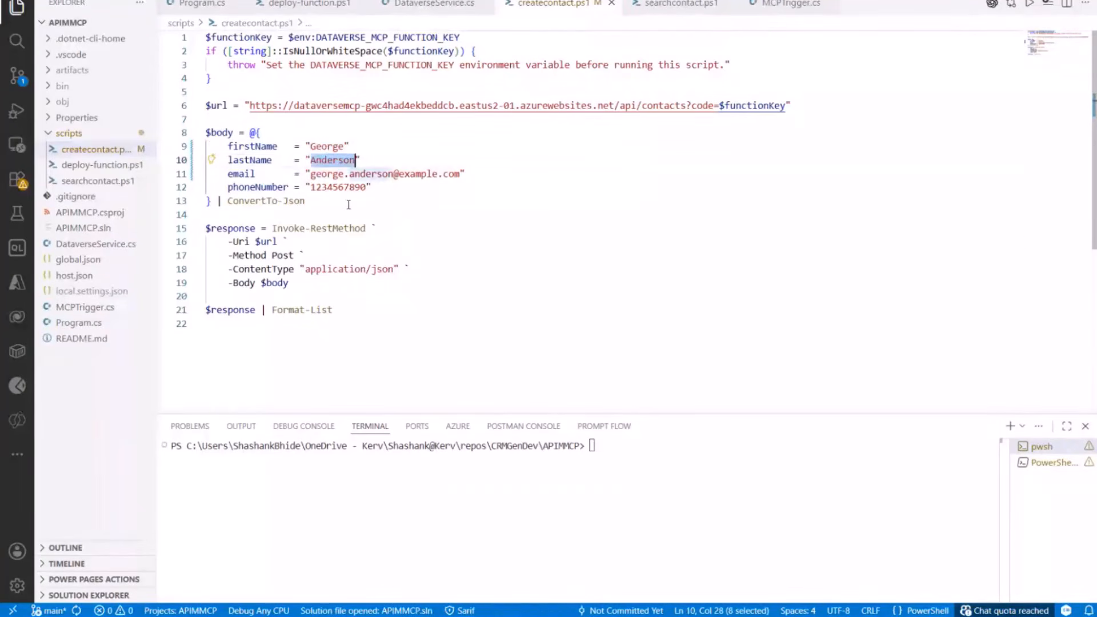
click(320, 242)
Step: Run .\scripts\createcontact.ps1 in the terminal to create the contact and return its ID
click(662, 458)
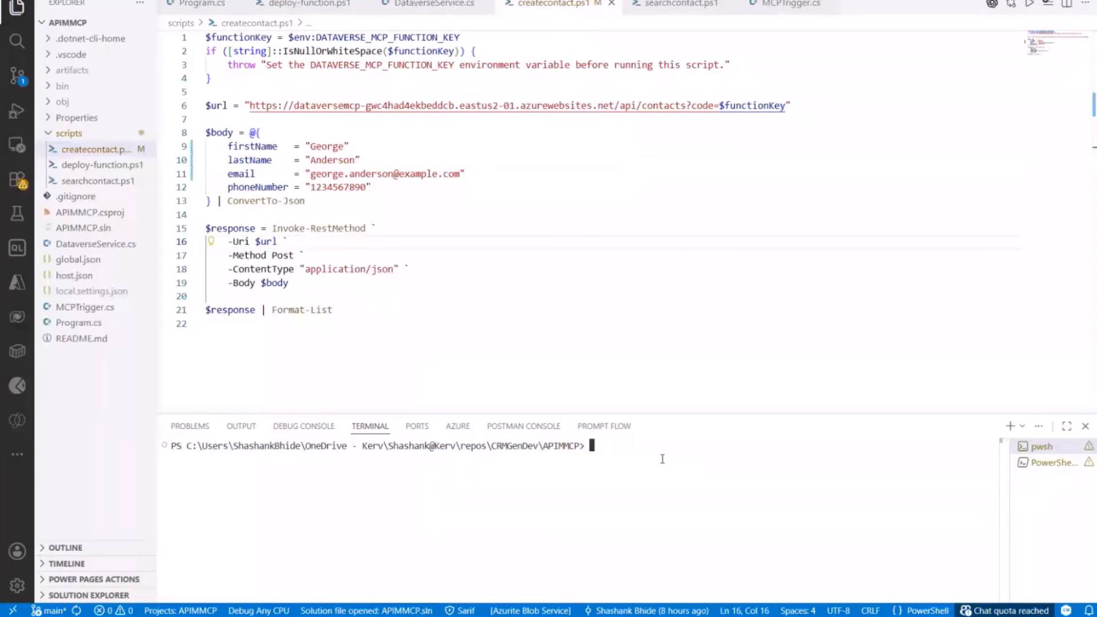
text(.)
key(Right)
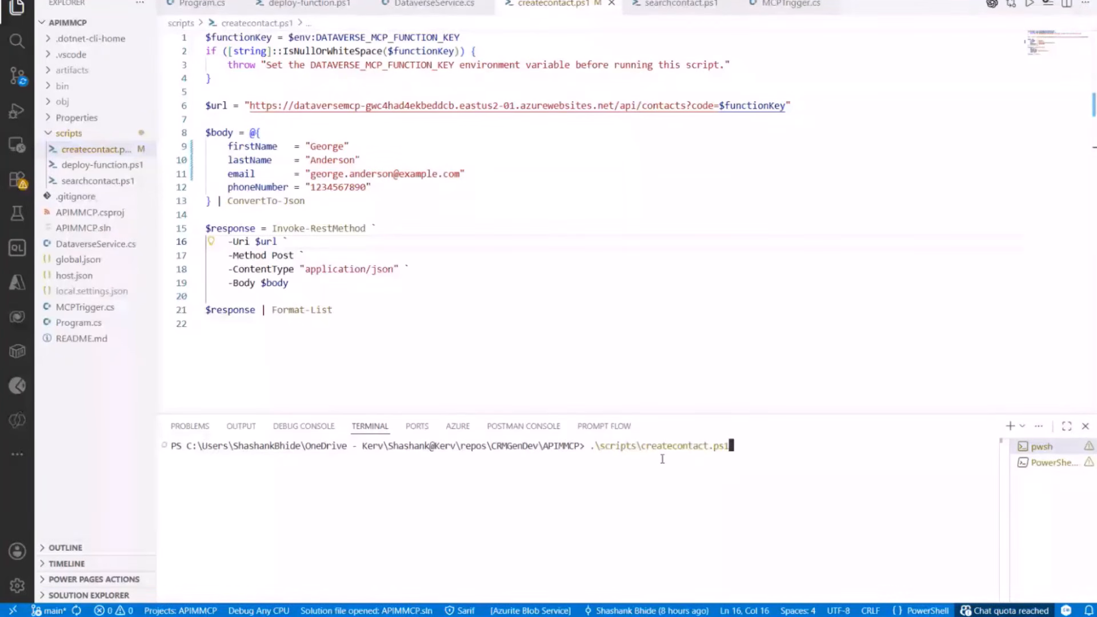
key(Return)
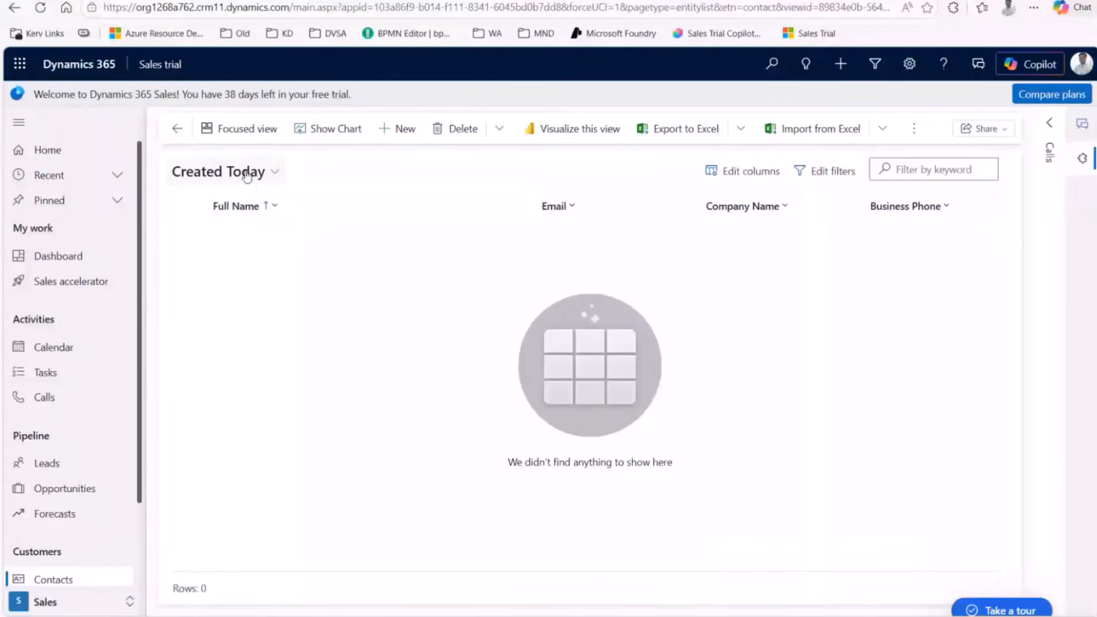
Step: Reload the Created Today contacts view so the new contact appears
click(40, 7)
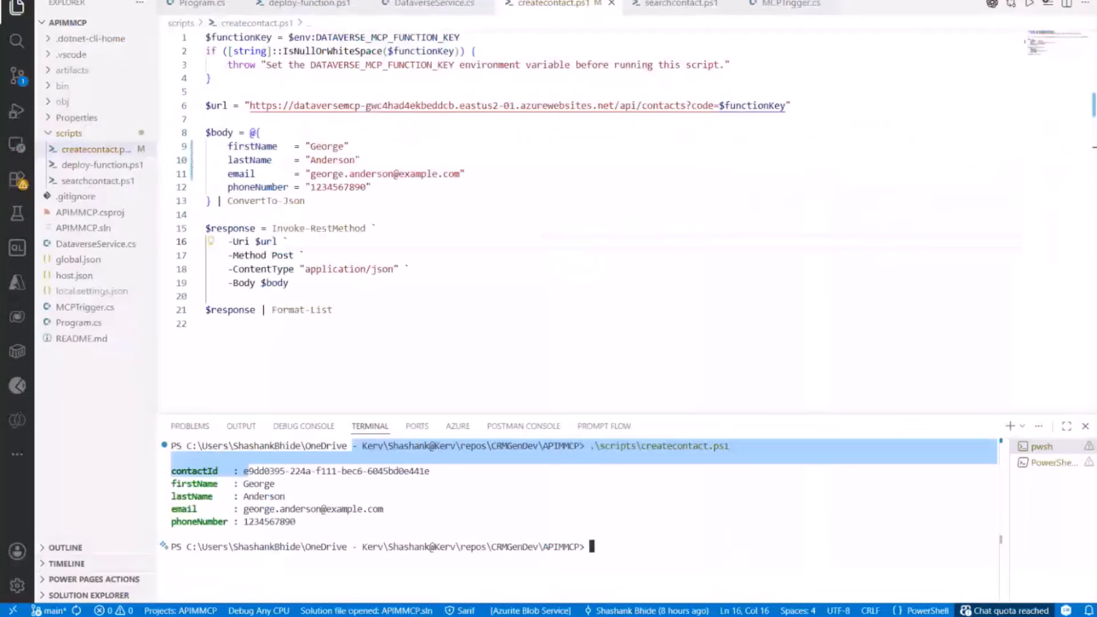
click(553, 4)
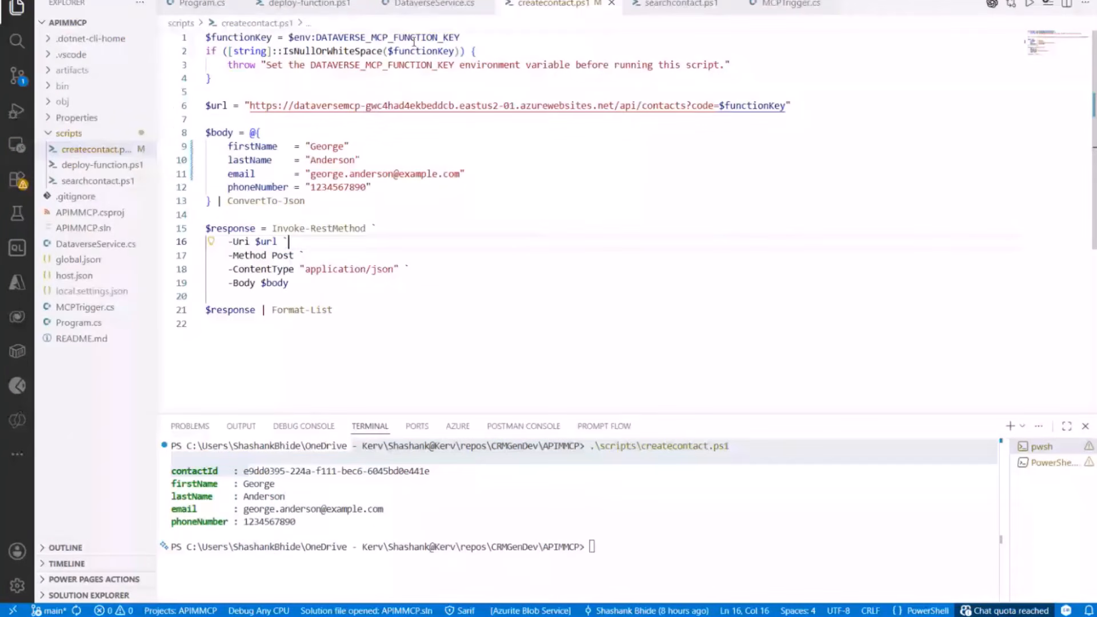
Step: Highlight the ManagedIdentityCredential authentication in the DataverseService.cs constructor, then return to the contacts list
click(445, 5)
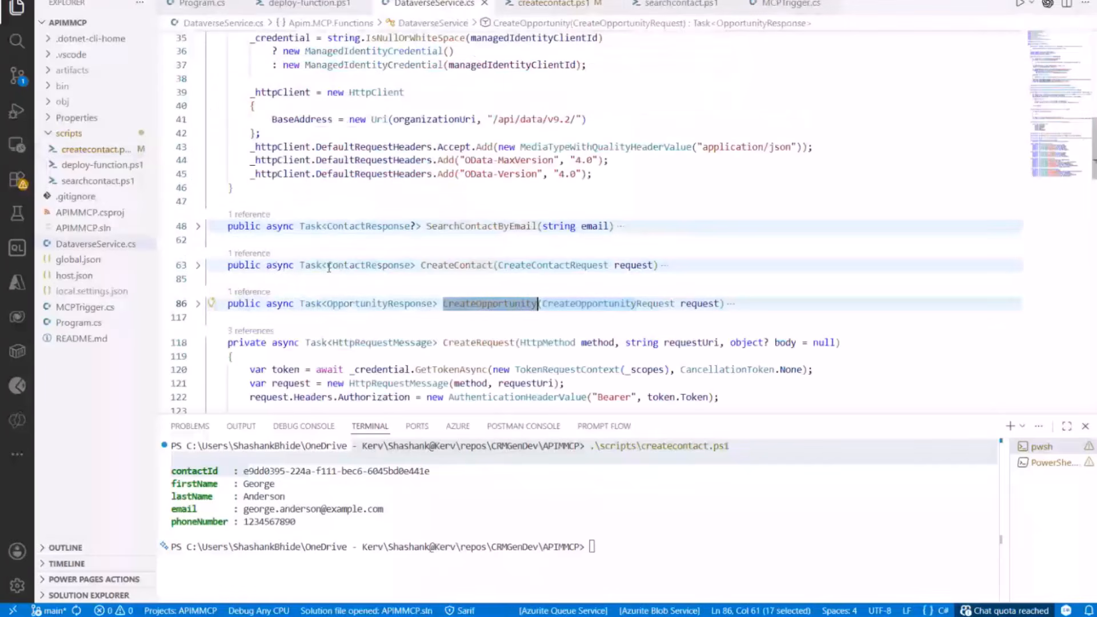
scroll(329, 268, up, 3)
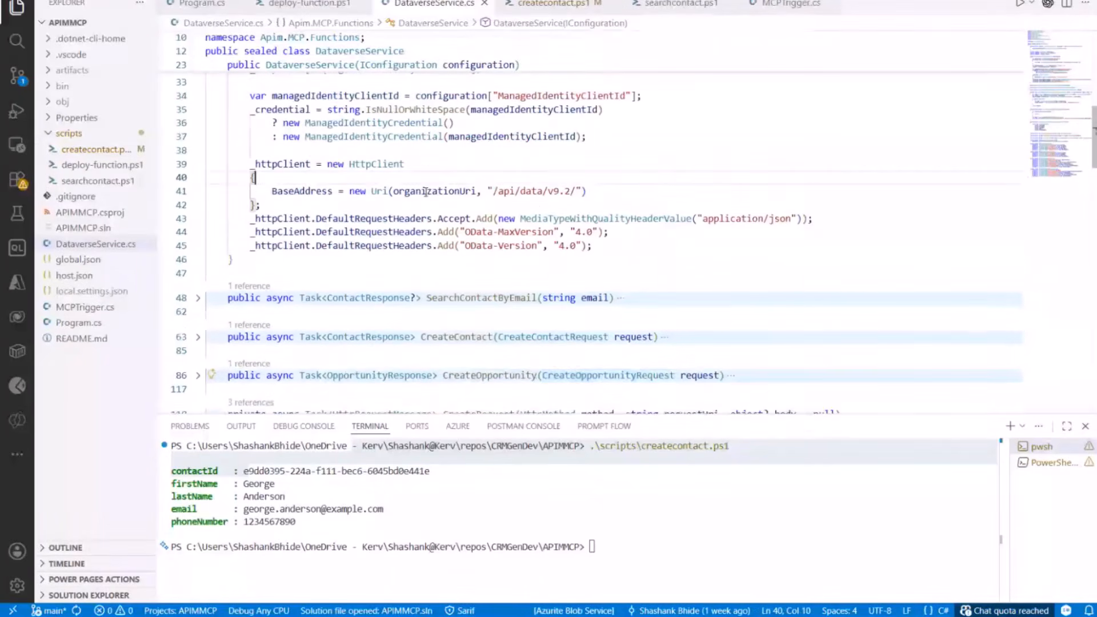
click(413, 207)
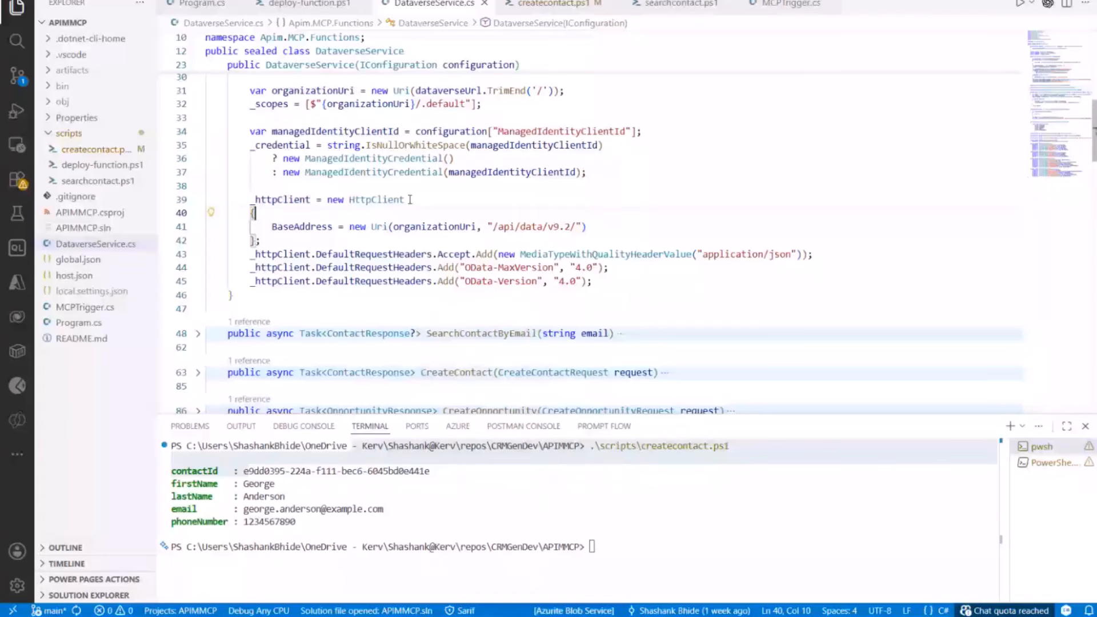
double_click(384, 159)
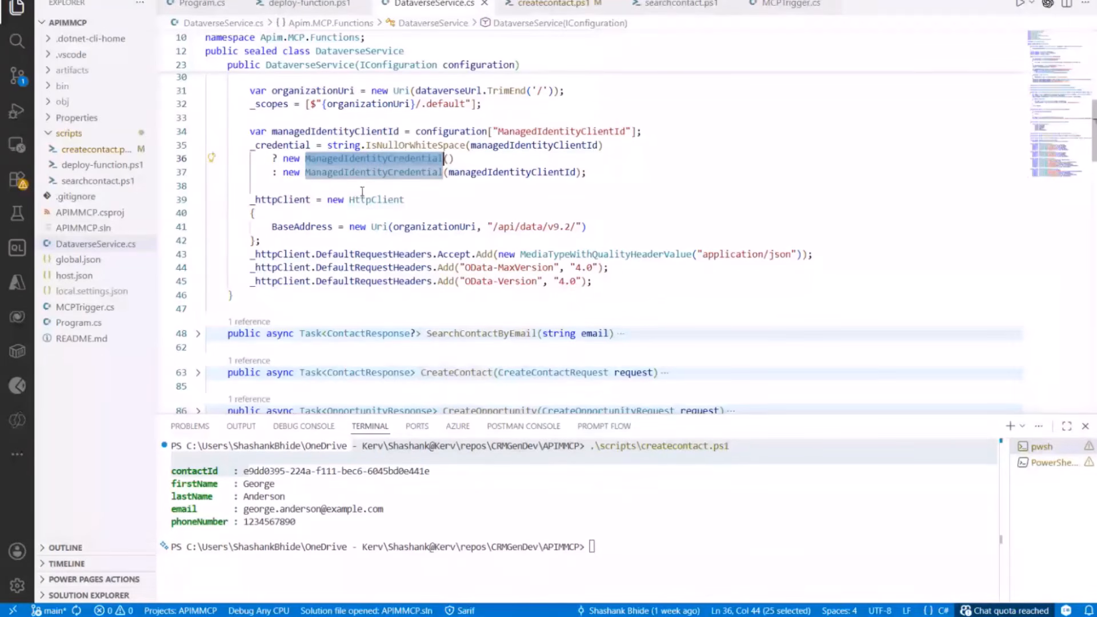
click(389, 172)
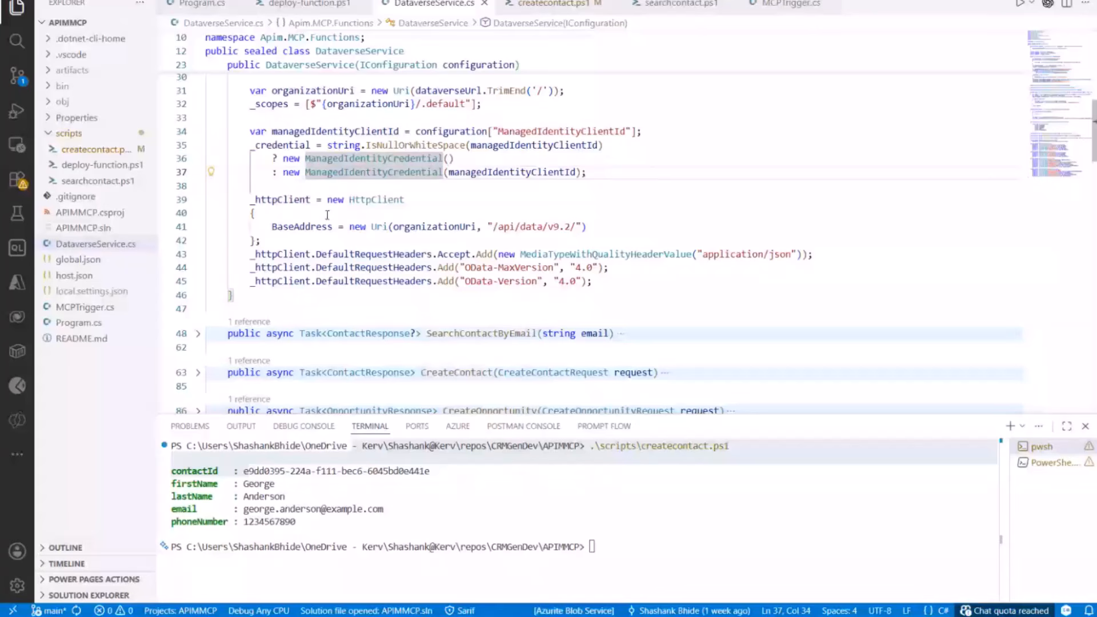
key(alt+Tab)
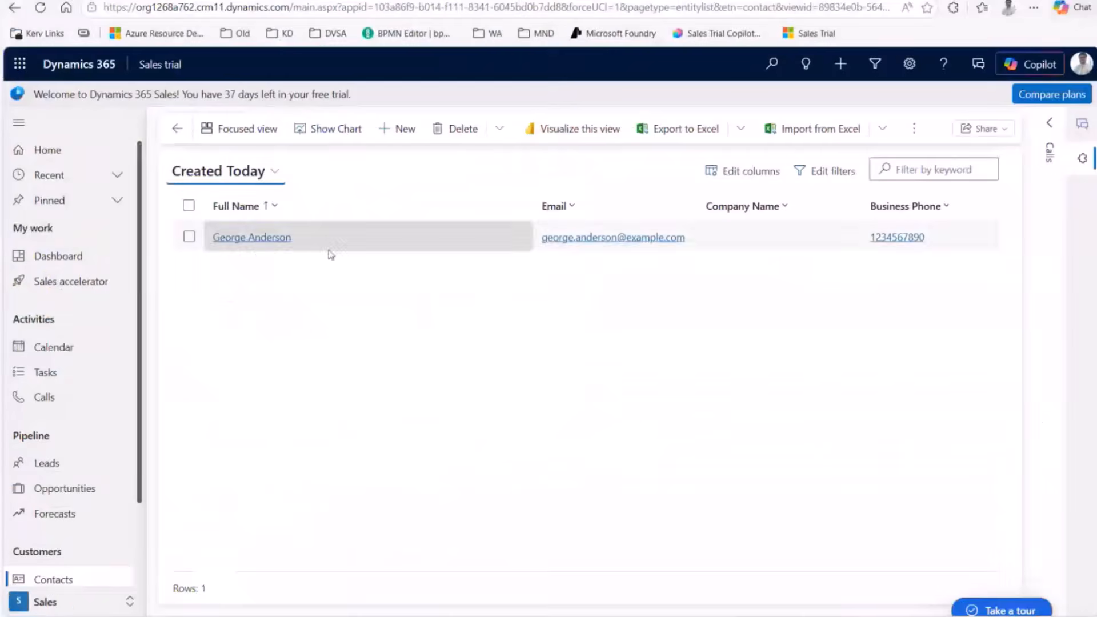
Step: Switch to the Azure portal tab showing apim-mcp-bulk-server's Sales MCP Api
click(303, 1)
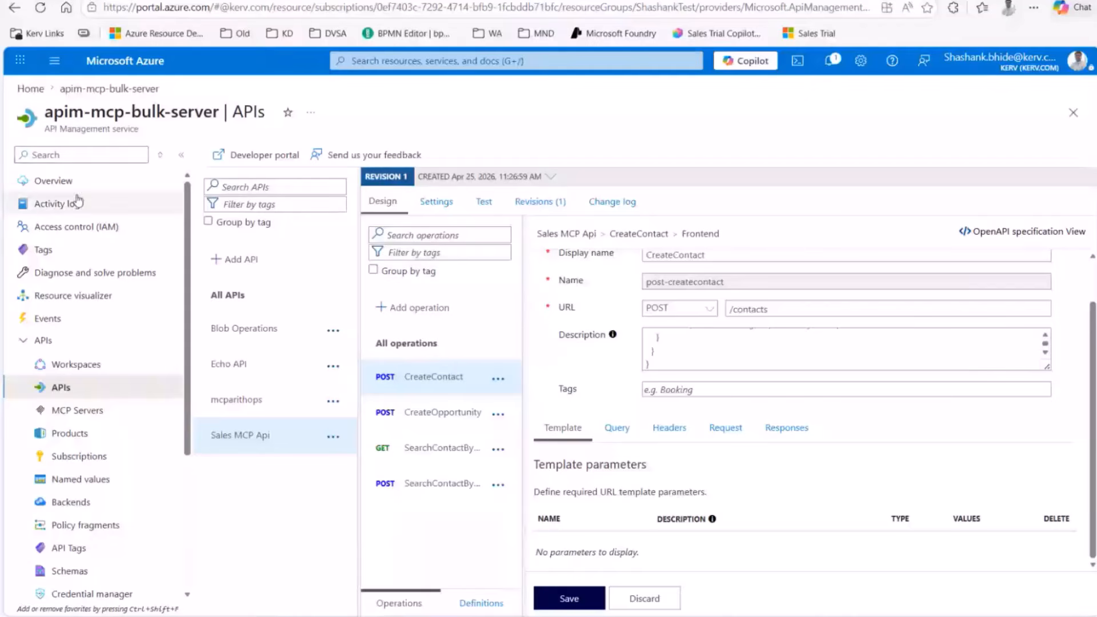
Step: Show the apim-mcp-bulk-server overview's Developer tier, then open its APIs list
click(63, 182)
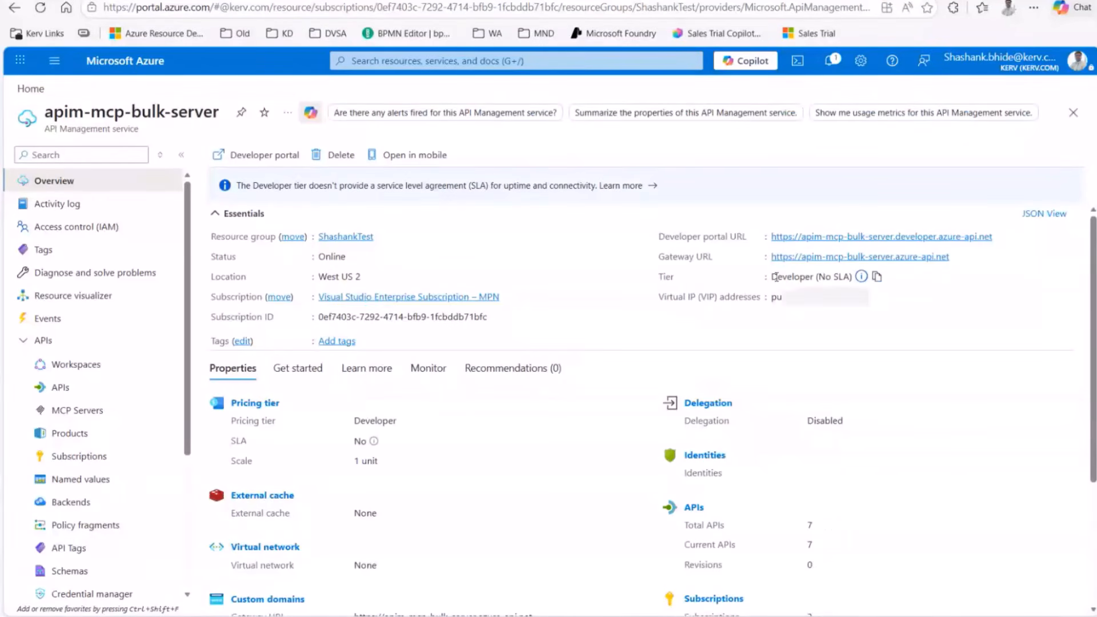
drag(778, 276, 806, 278)
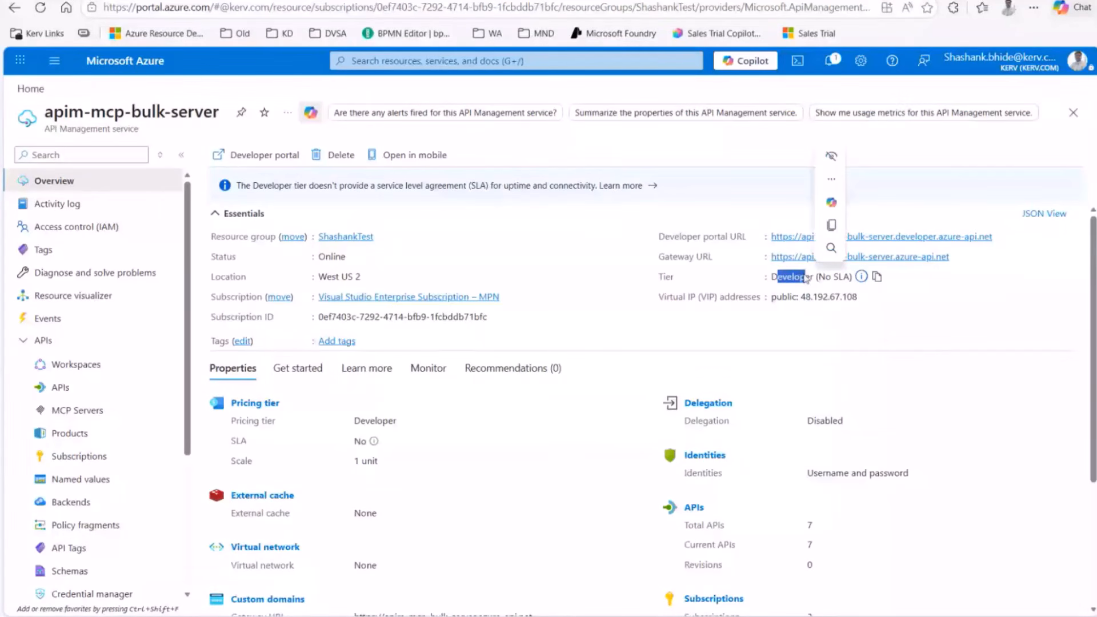
click(804, 275)
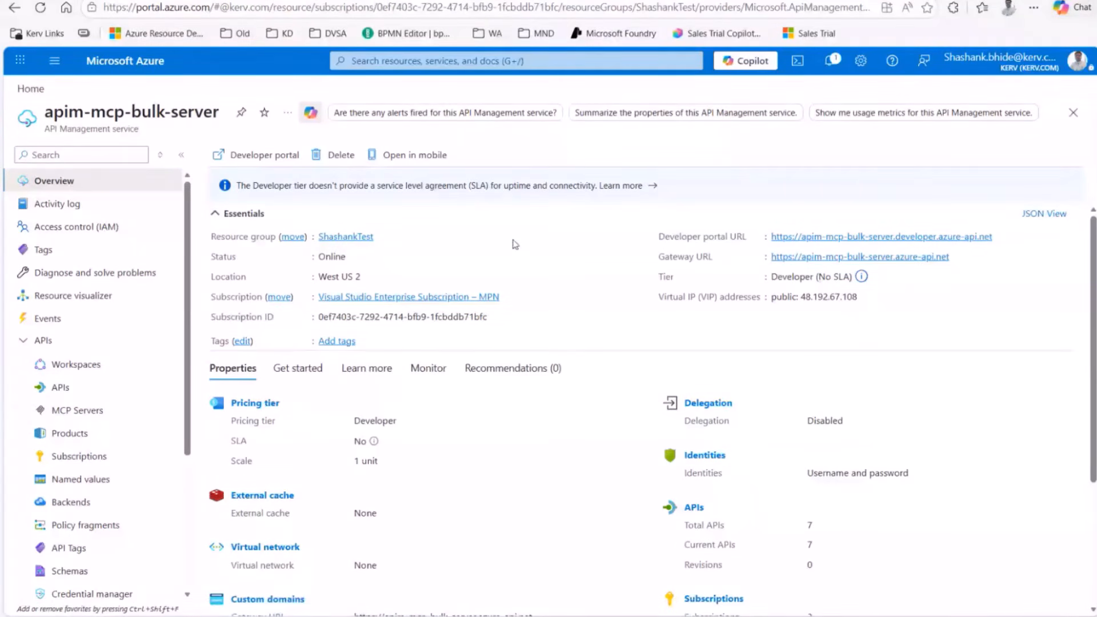
click(63, 390)
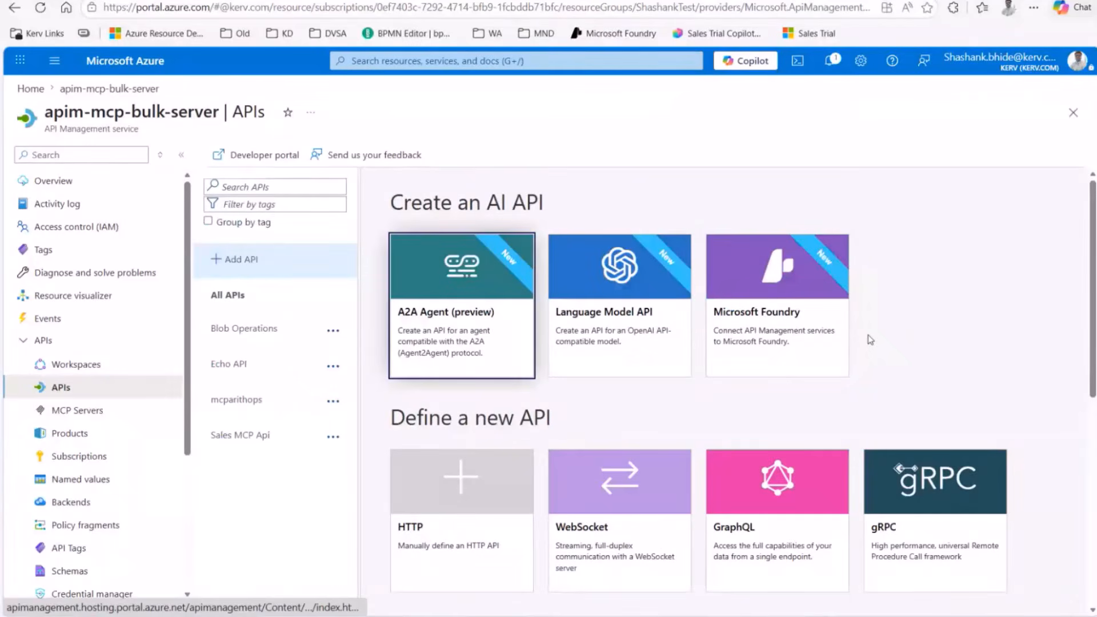
scroll(904, 320, down, 3)
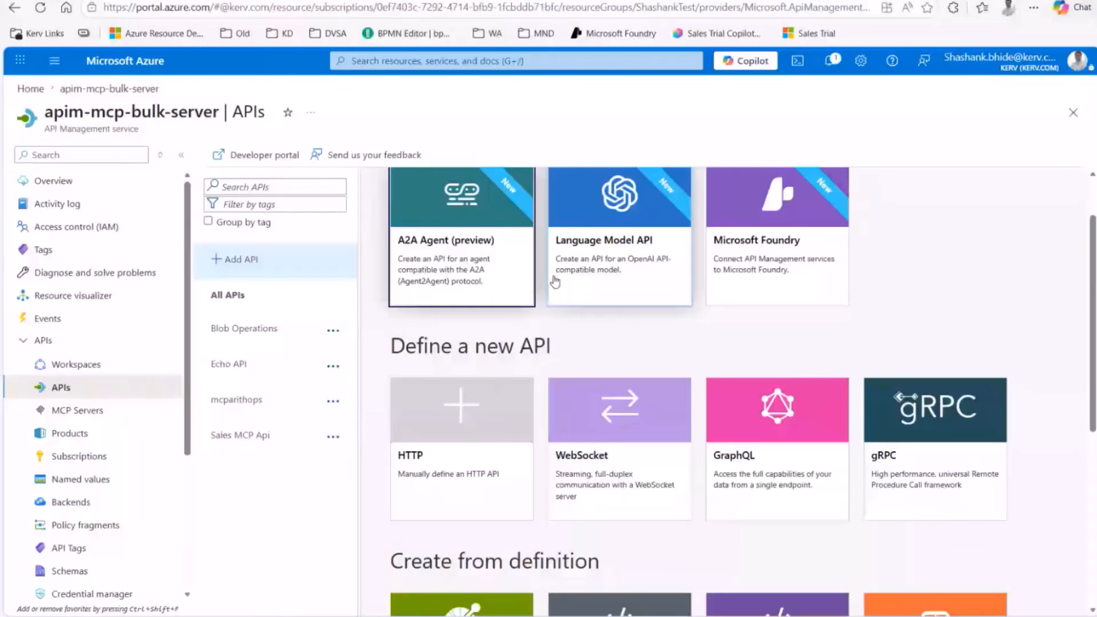
scroll(826, 301, down, 2)
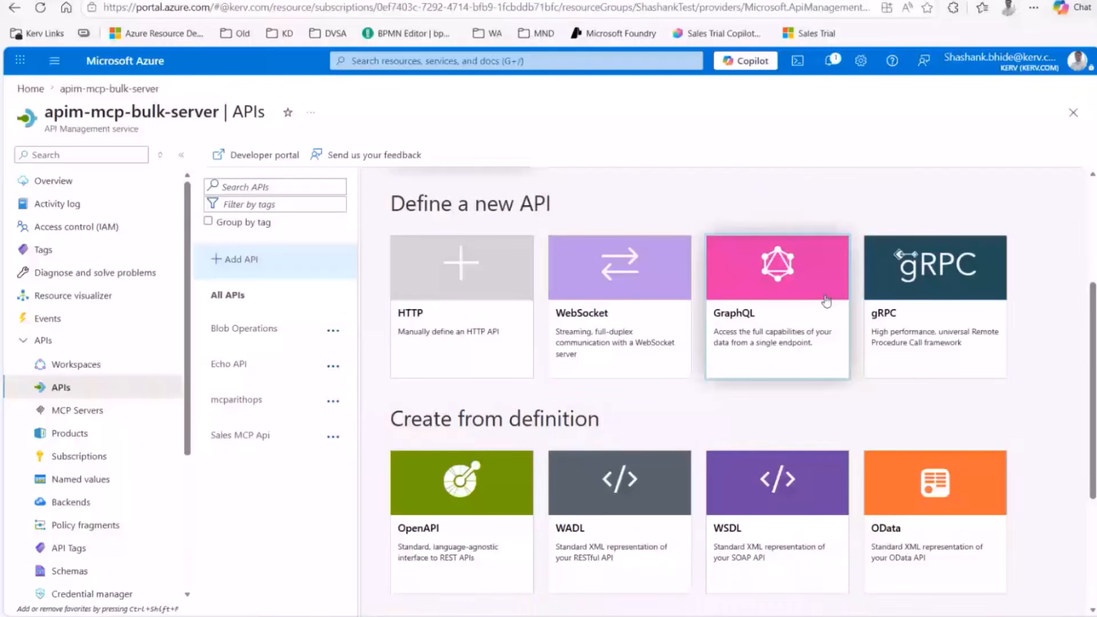
scroll(826, 302, down, 3)
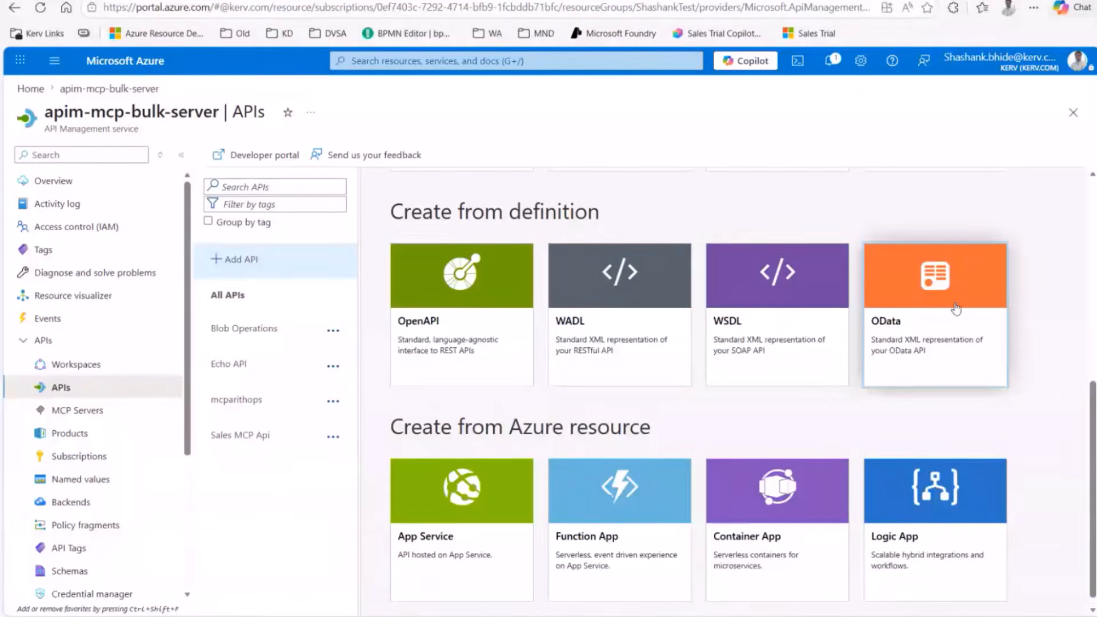
scroll(579, 420, up, 4)
scroll(743, 406, down, 4)
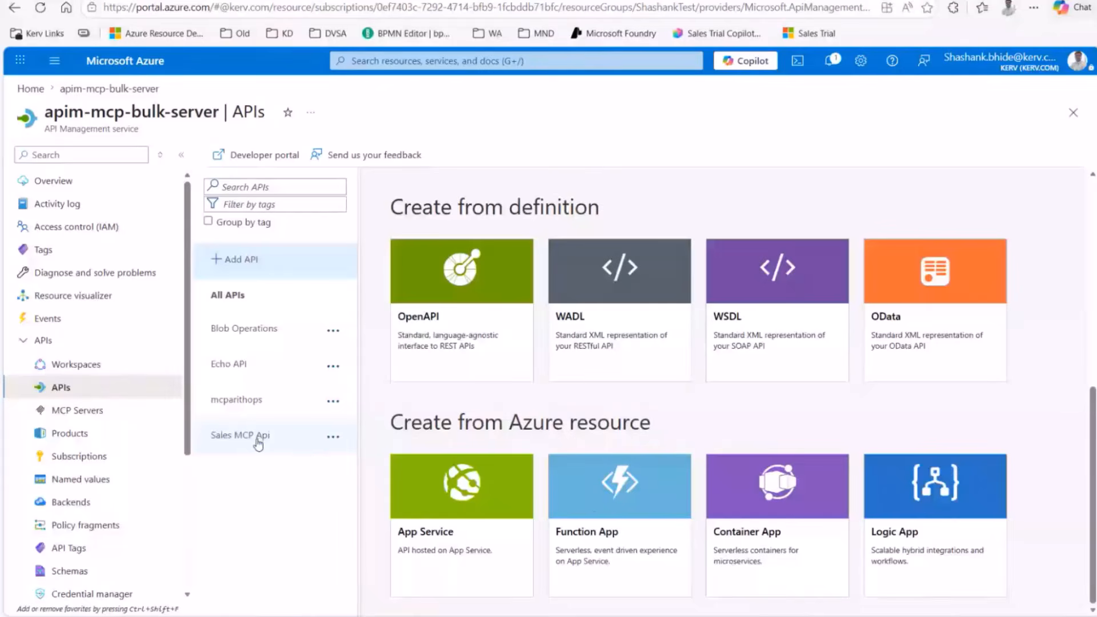
click(632, 471)
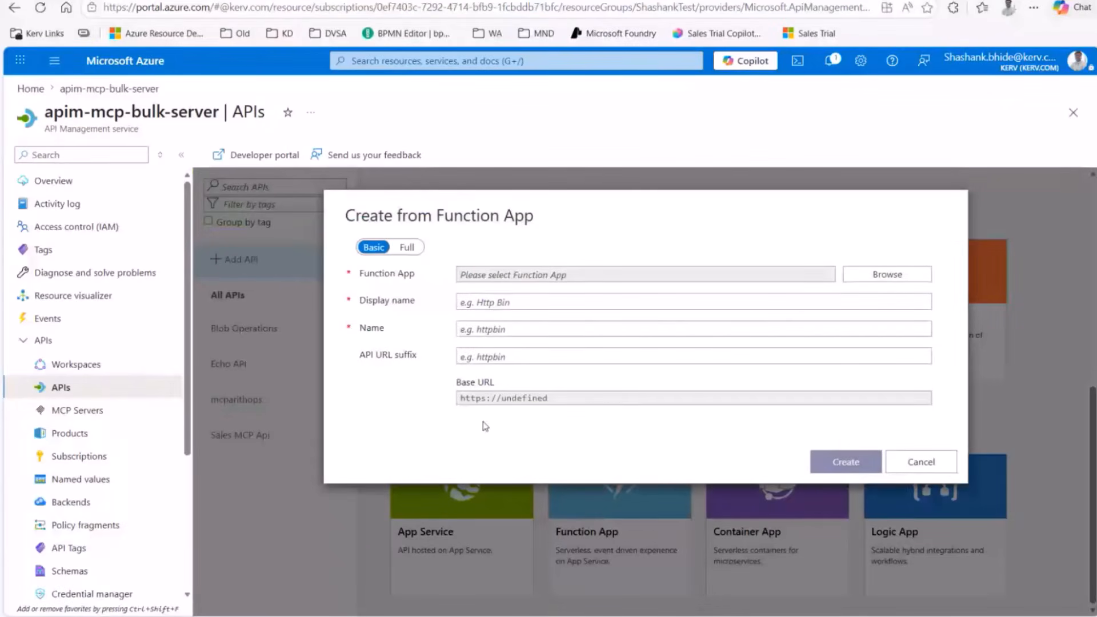
click(626, 325)
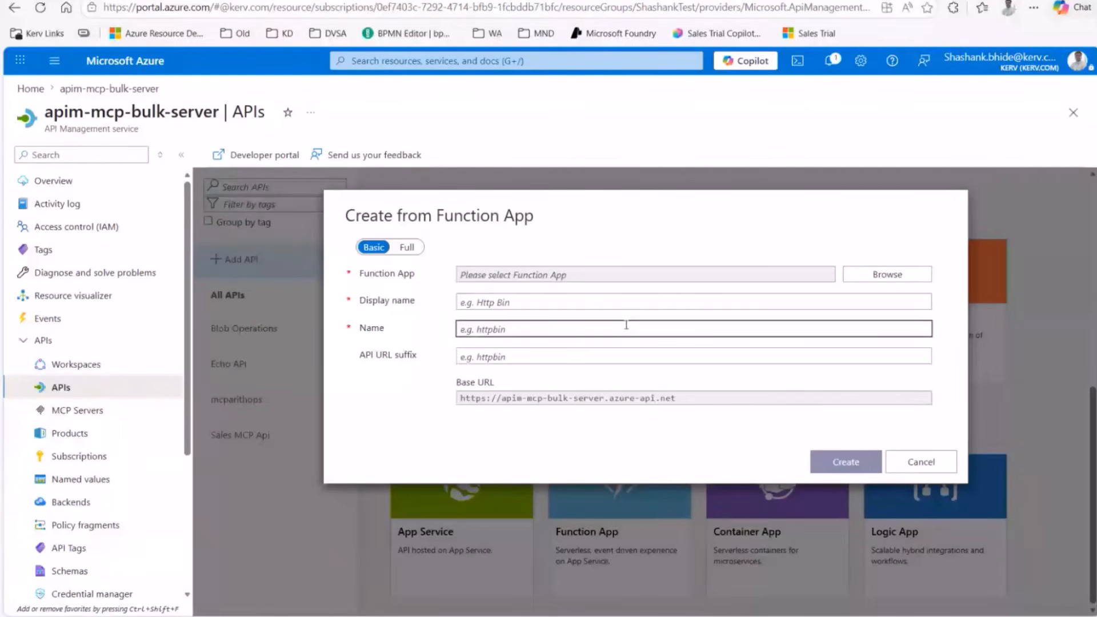
click(760, 274)
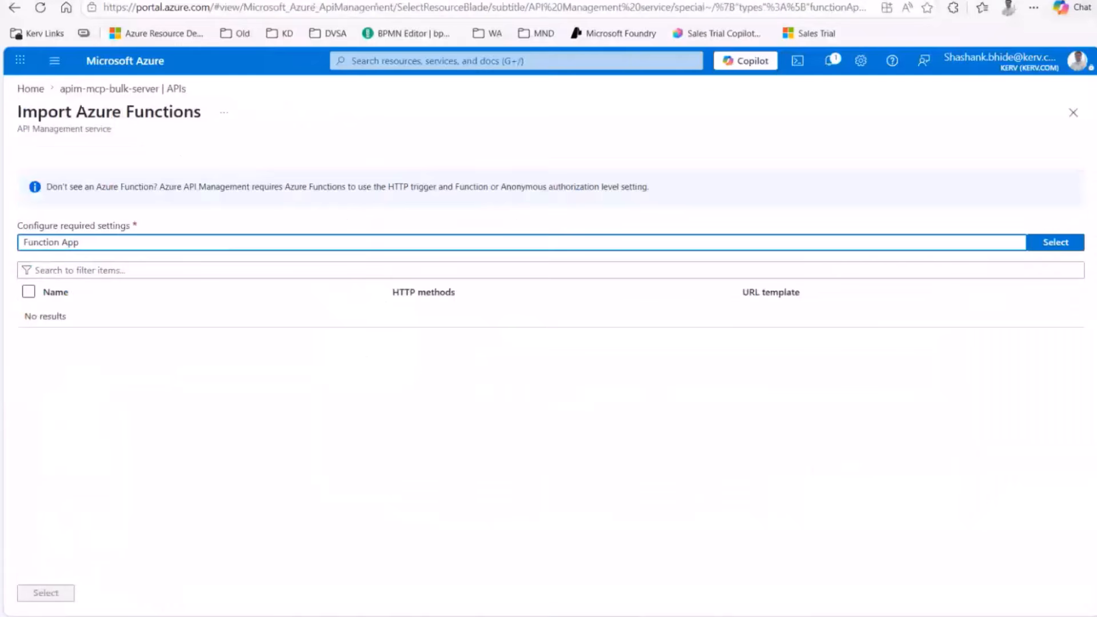
click(1055, 243)
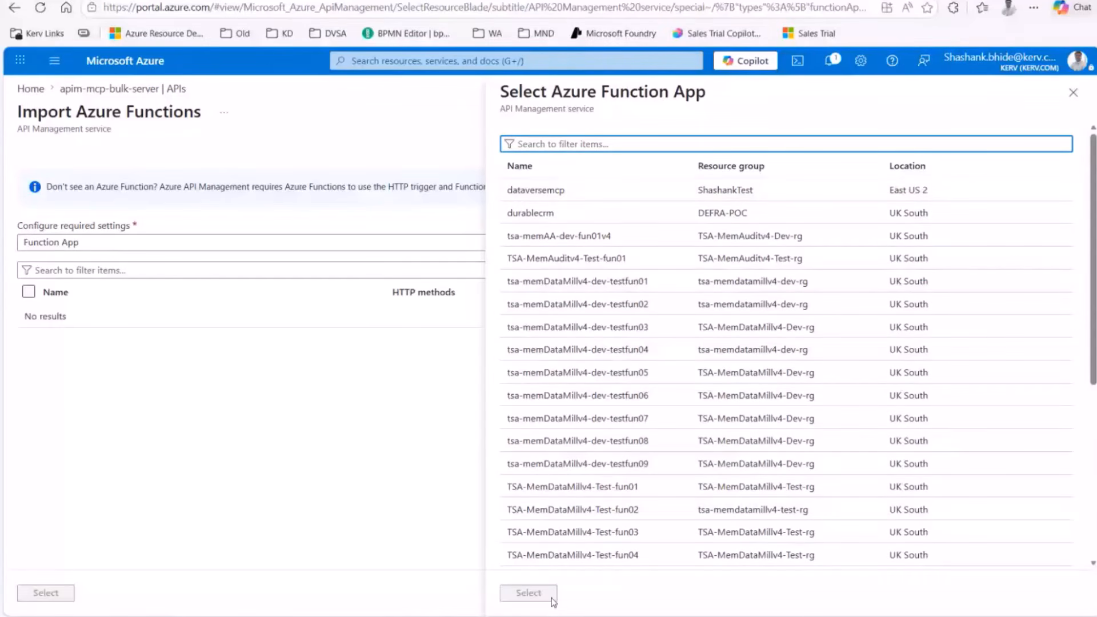
click(1073, 92)
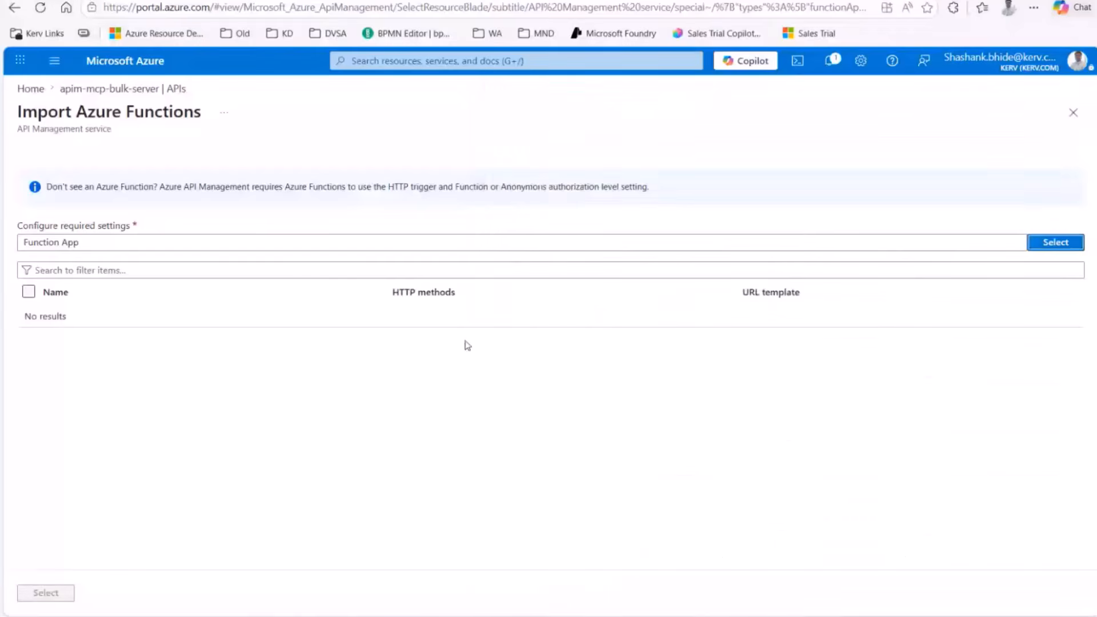
click(1073, 112)
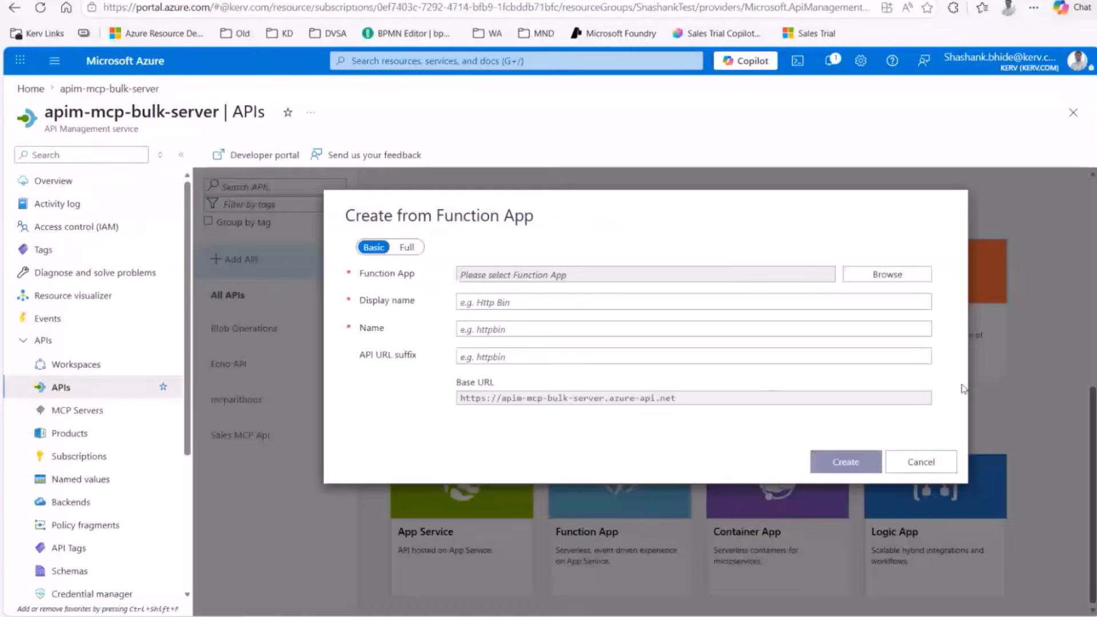
click(922, 460)
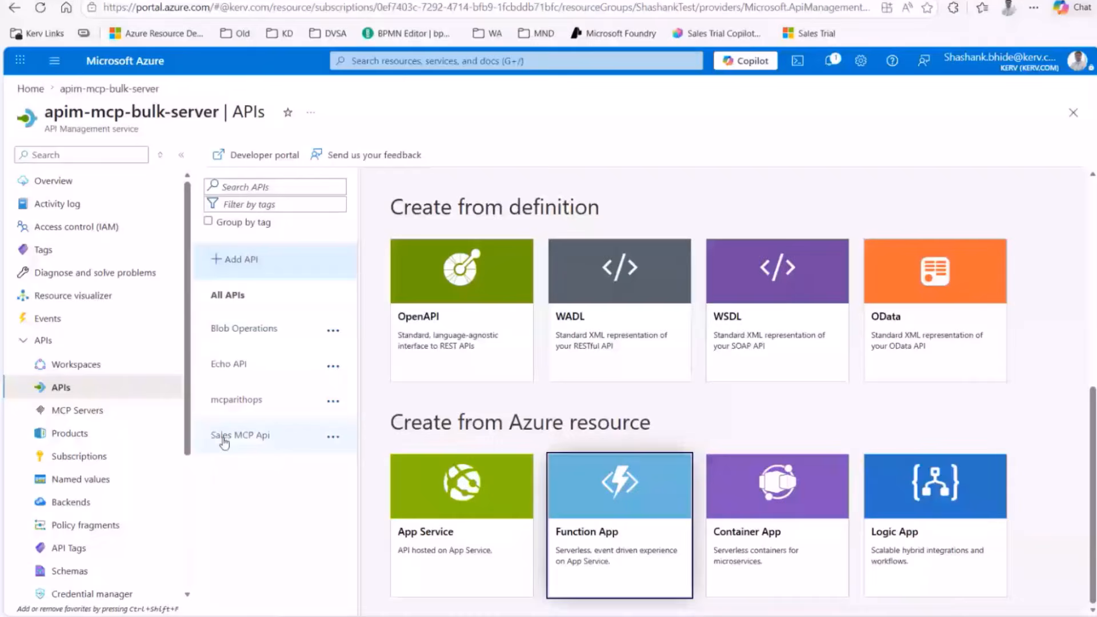
Step: Open the Sales MCP Api and scroll through its CreateContact, CreateOpportunity and SearchContactBy operations
click(229, 435)
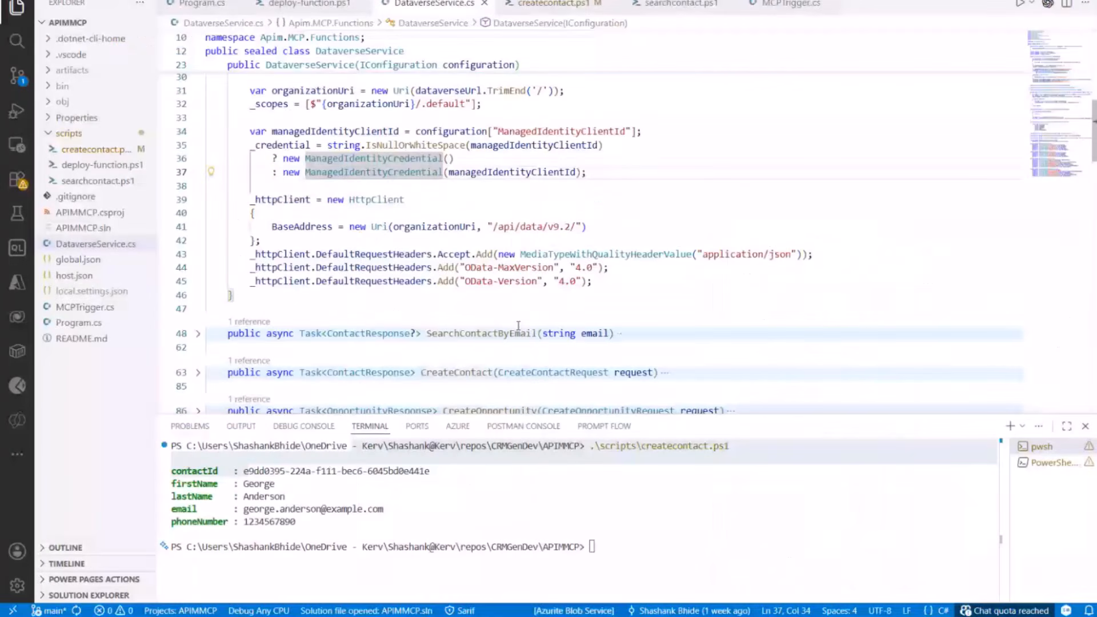
scroll(479, 326, down, 2)
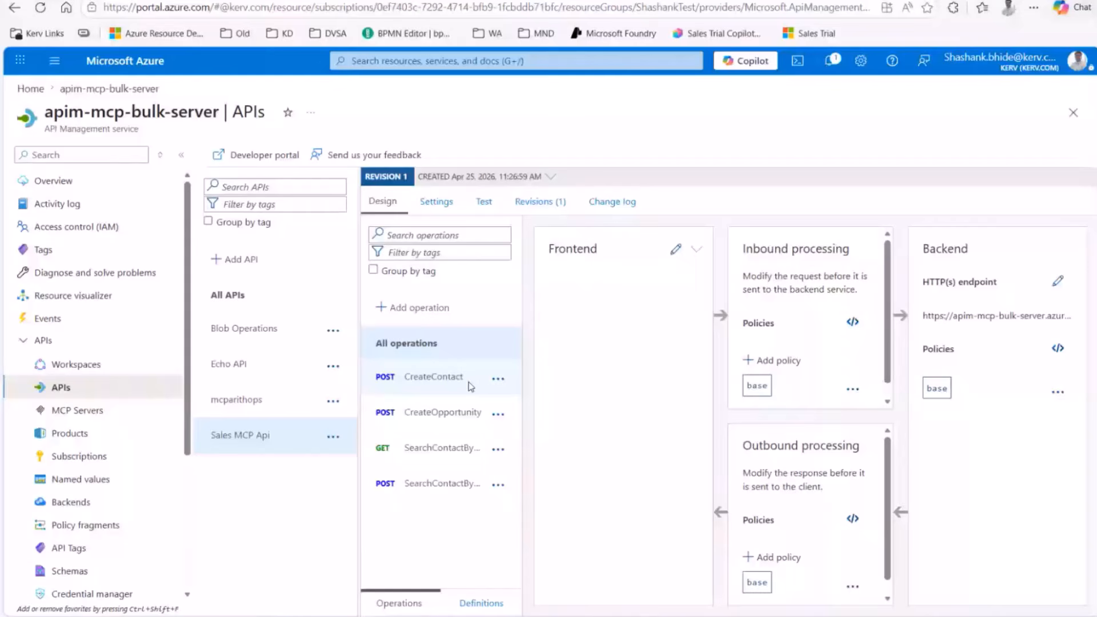
Step: Open the POST /contacts CreateContact operation's Frontend settings for editing
click(420, 386)
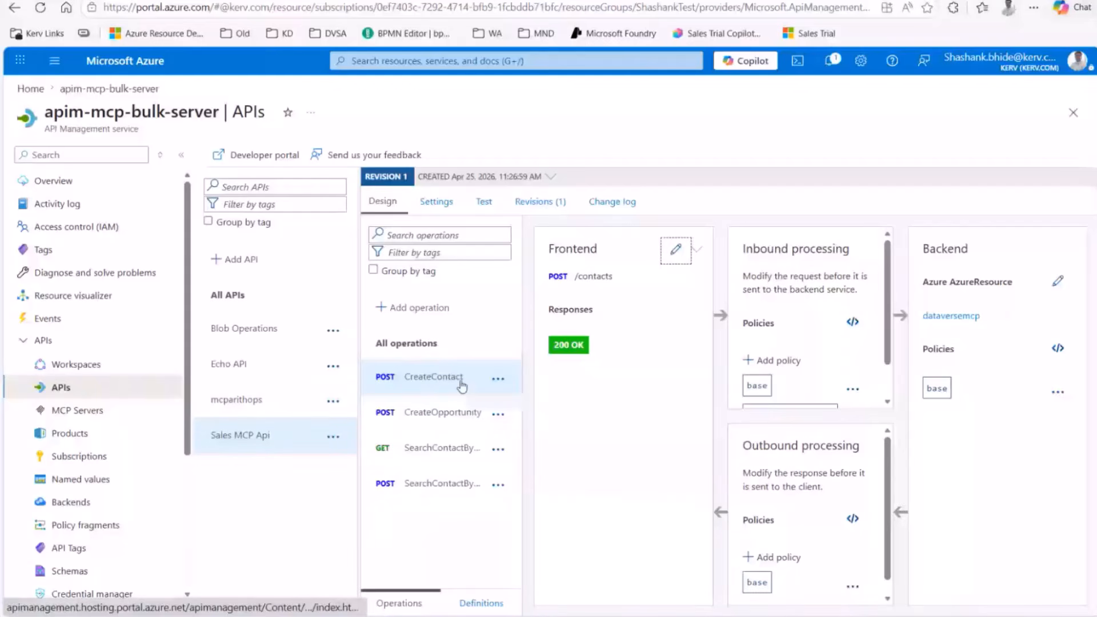
click(675, 249)
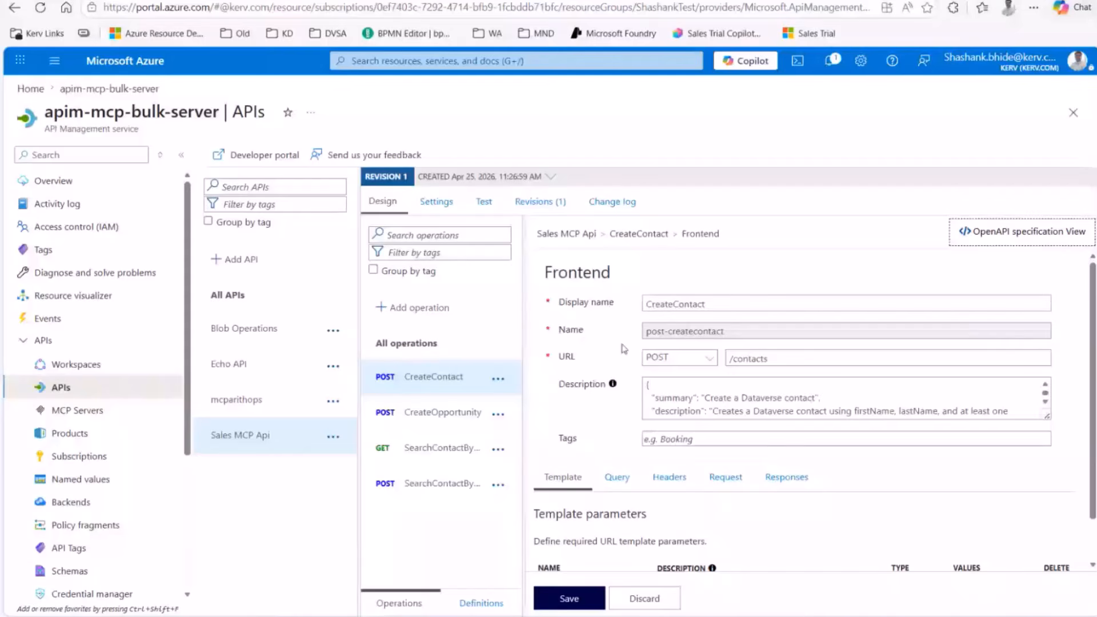
Step: Read through the top of CreateContact's OpenAPI description JSON
click(679, 401)
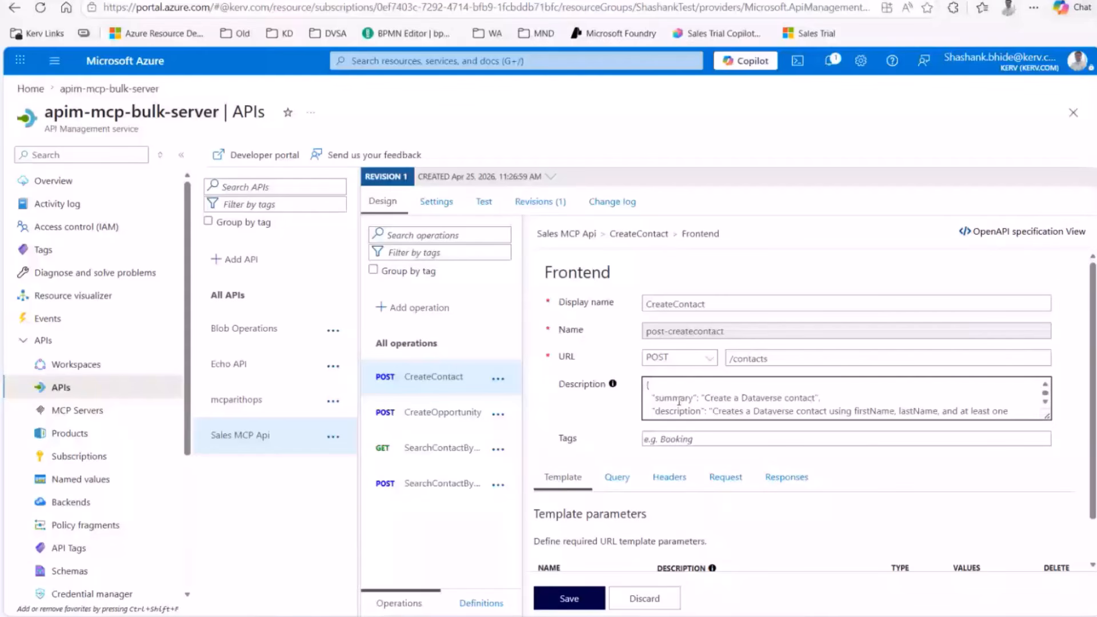
scroll(680, 401, down, 1)
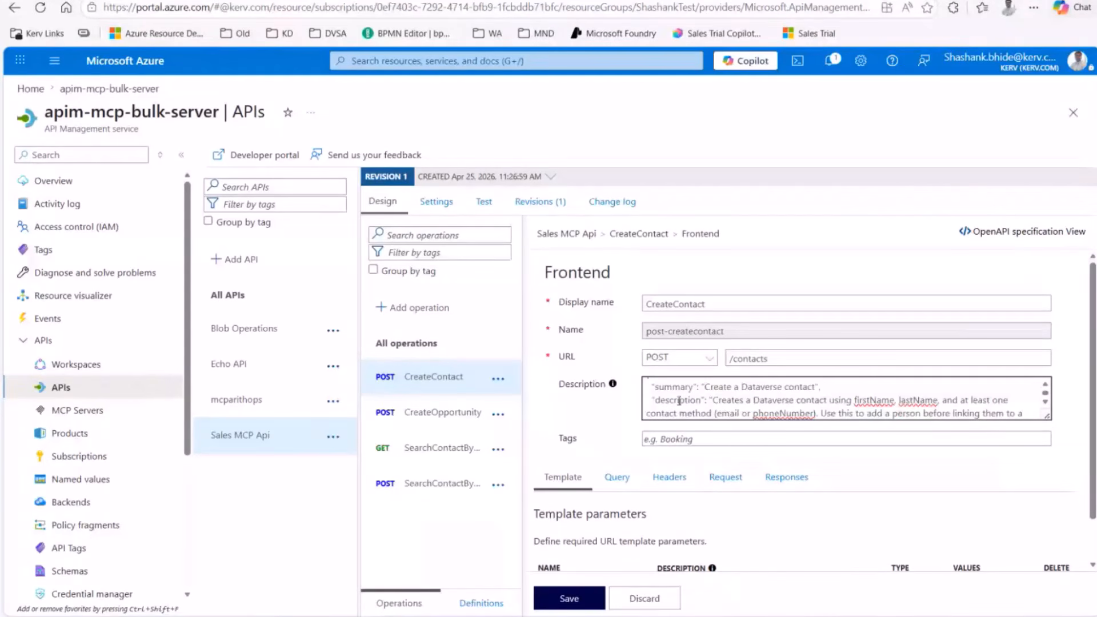
scroll(680, 401, up, 1)
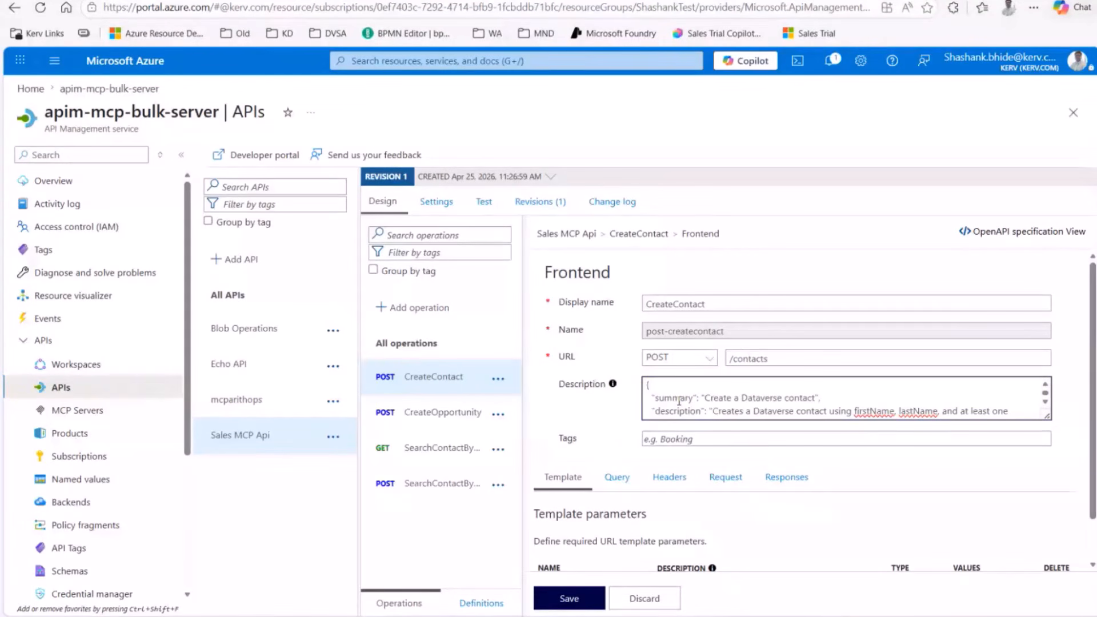
scroll(679, 401, down, 2)
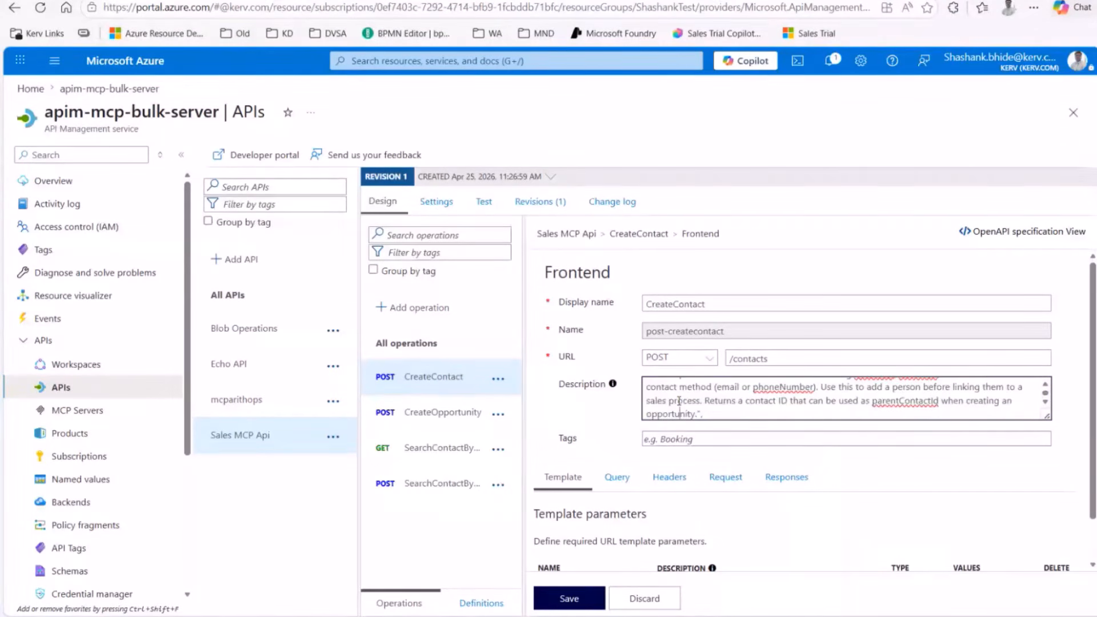
scroll(679, 401, down, 1)
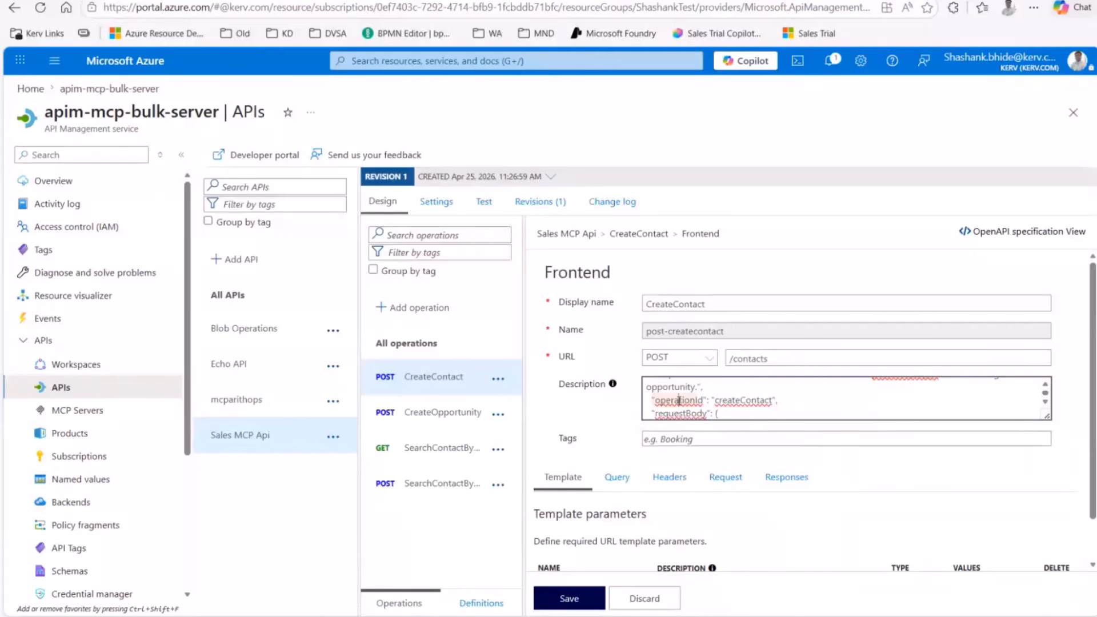
scroll(679, 401, down, 1)
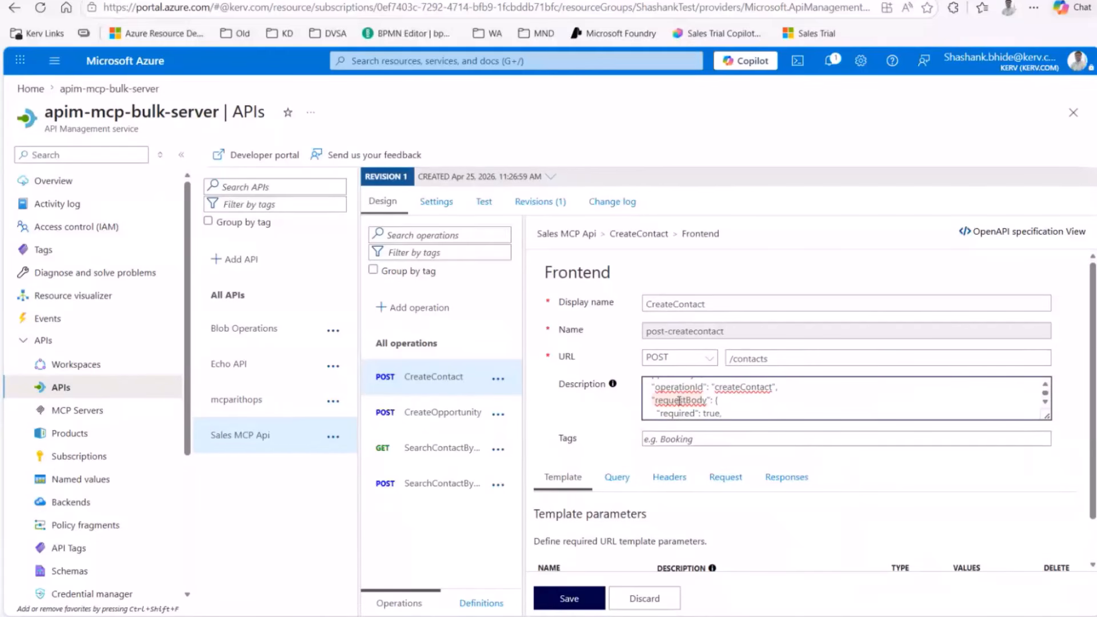
scroll(679, 401, down, 1)
Step: Read the rest of the description, then open the POST CreateOpportunity operation
scroll(679, 401, down, 1)
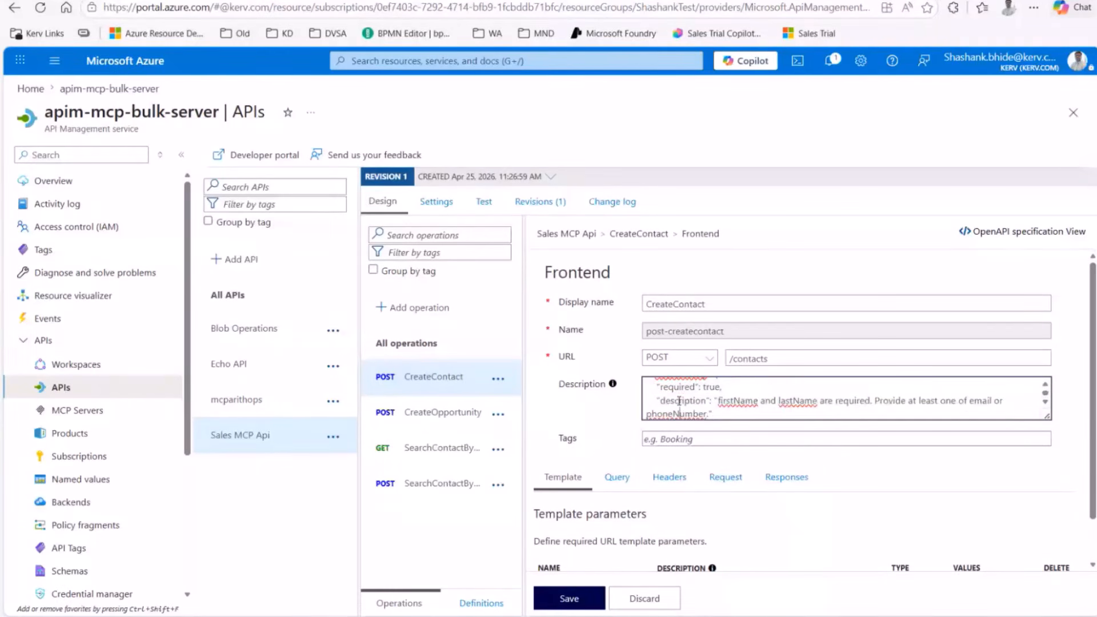
scroll(679, 401, down, 1)
scroll(679, 401, down, 1)
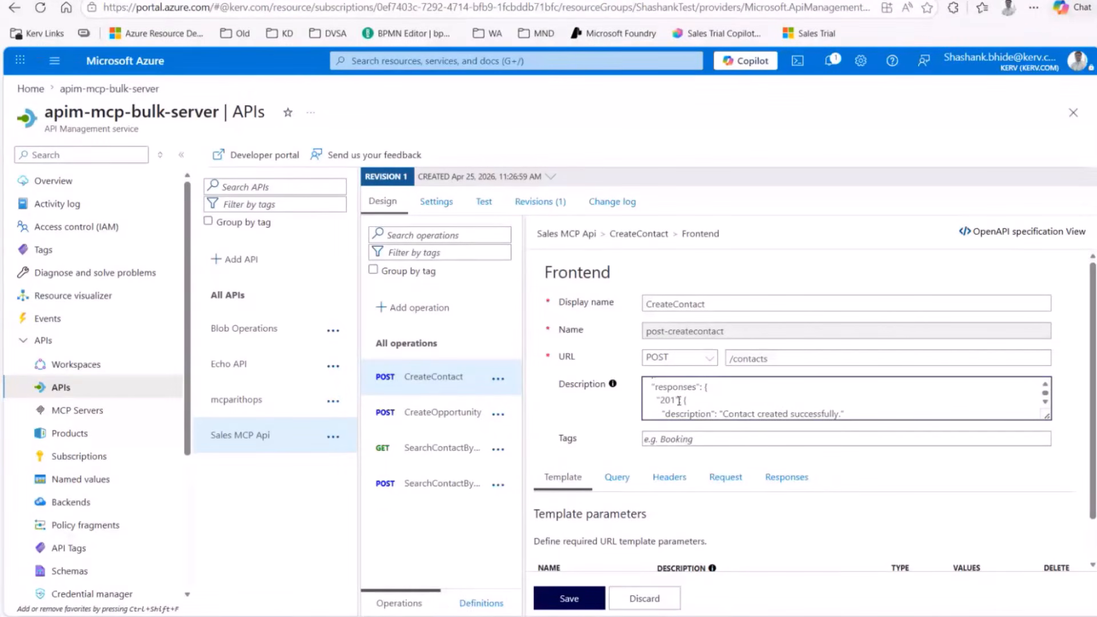
scroll(678, 401, down, 1)
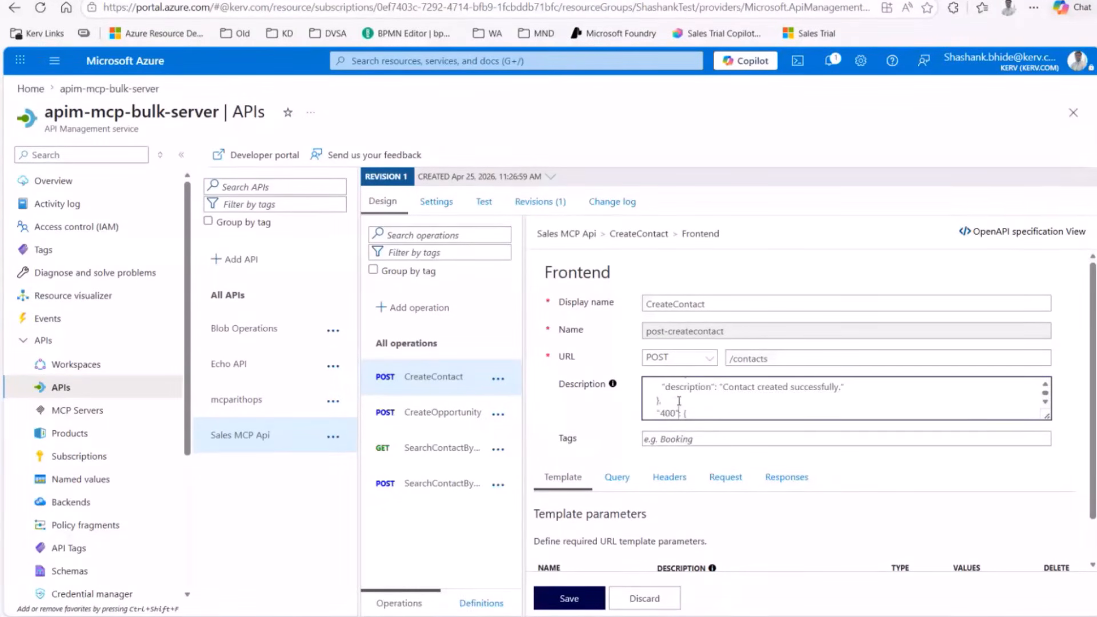
scroll(679, 401, down, 1)
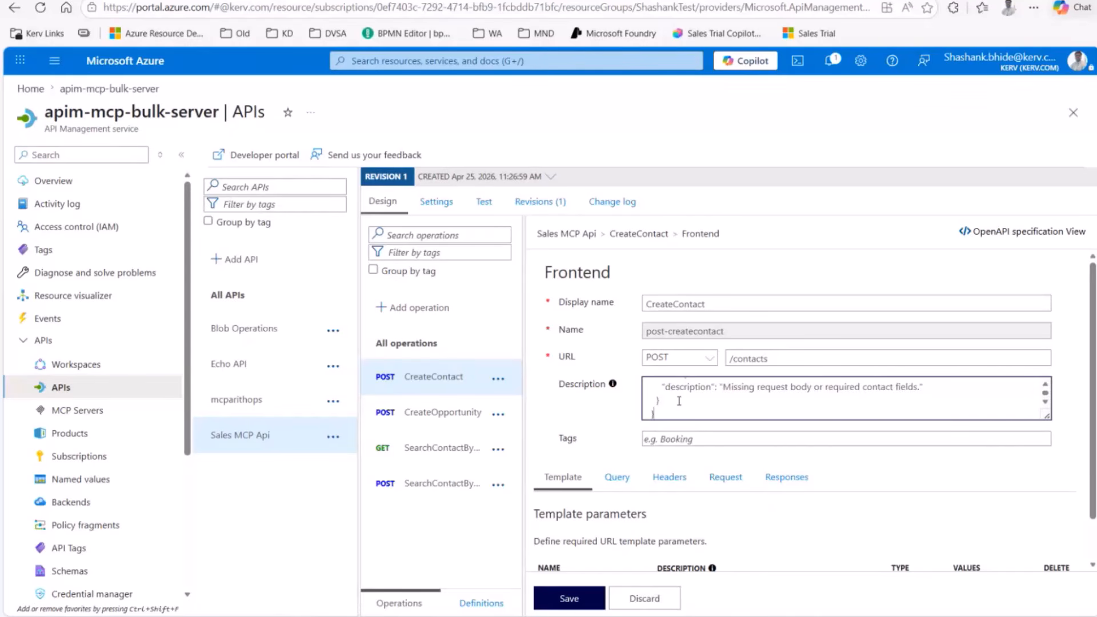
scroll(679, 401, down, 1)
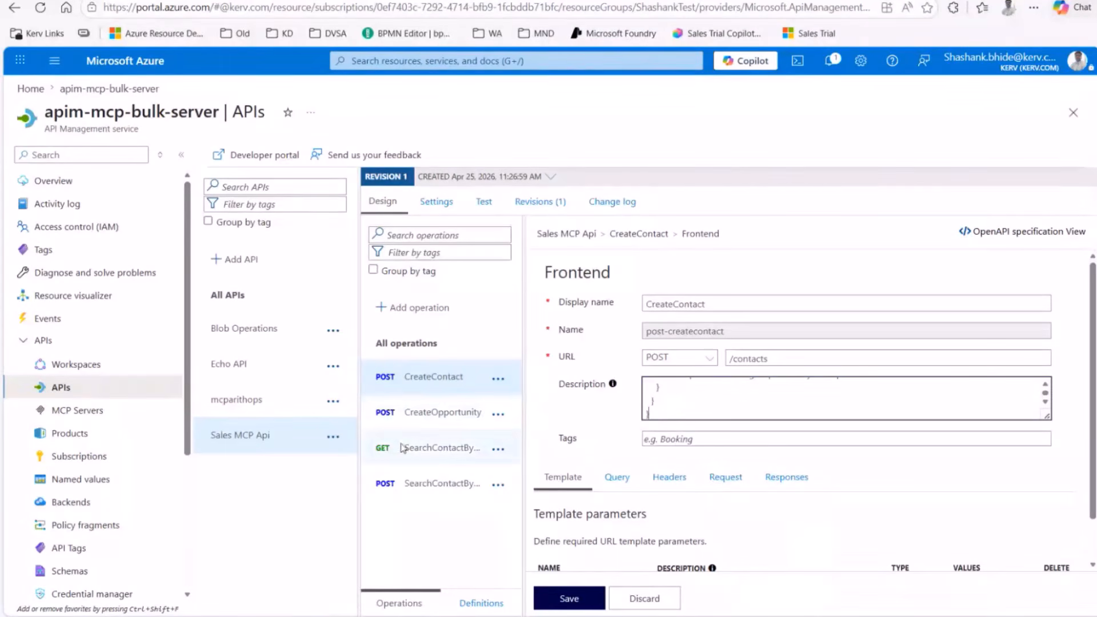
click(409, 414)
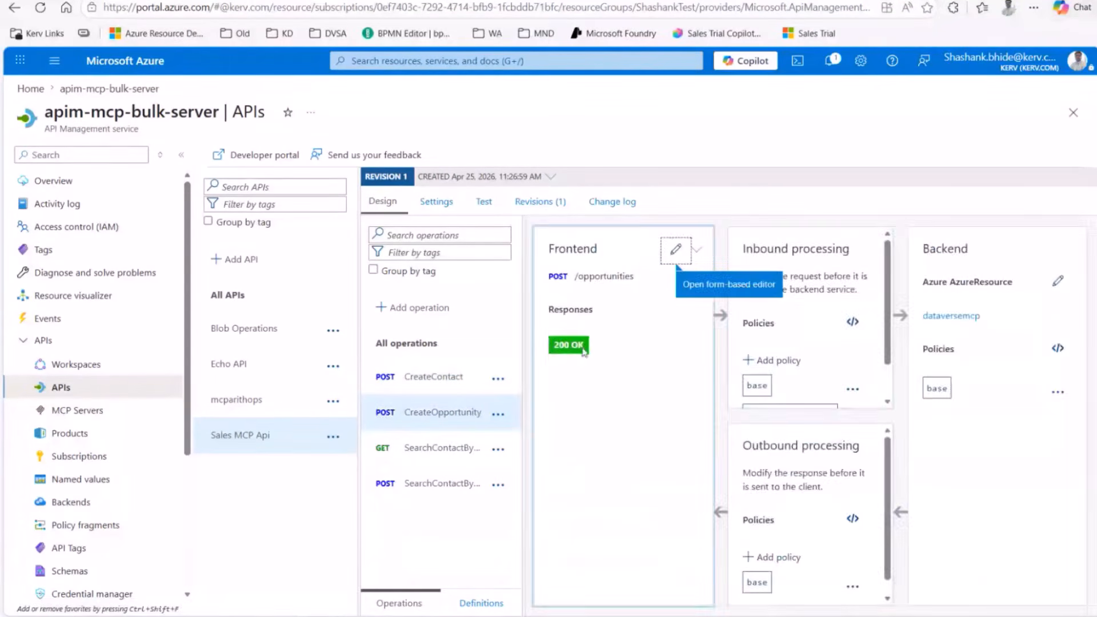
Step: View CreateOpportunity's design and the end of its Frontend description
click(677, 247)
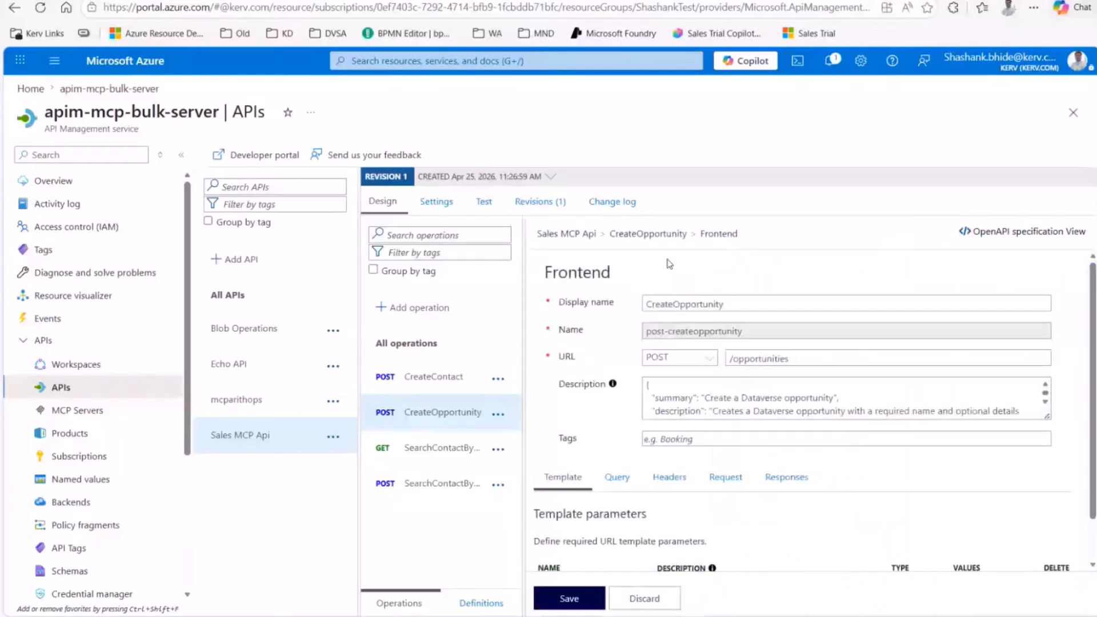
click(697, 398)
scroll(697, 398, down, 5)
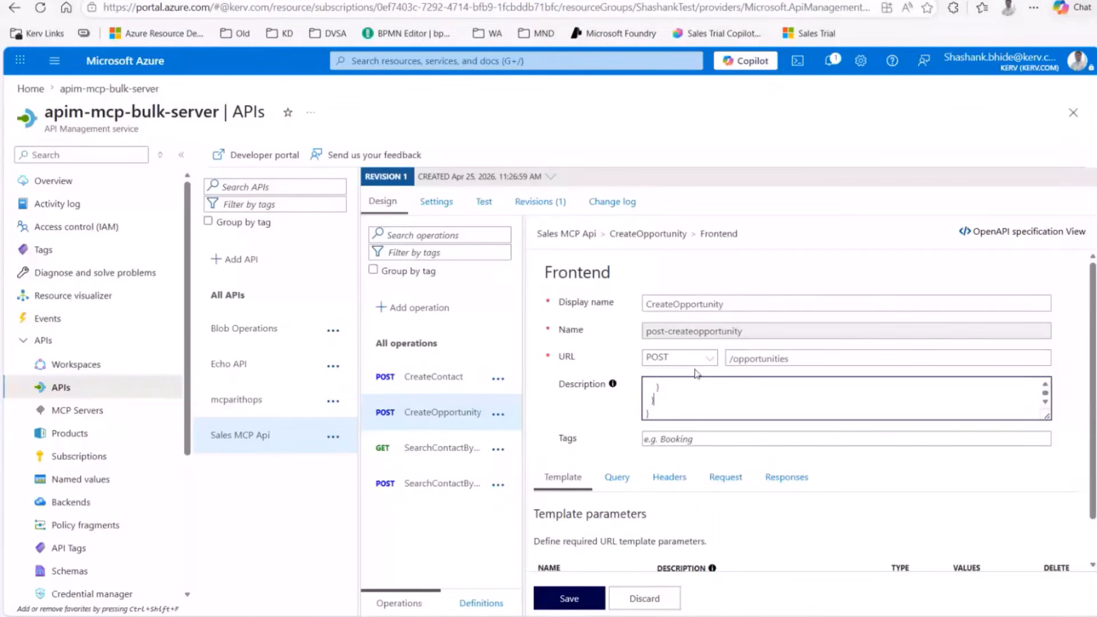
mouse_move(612, 388)
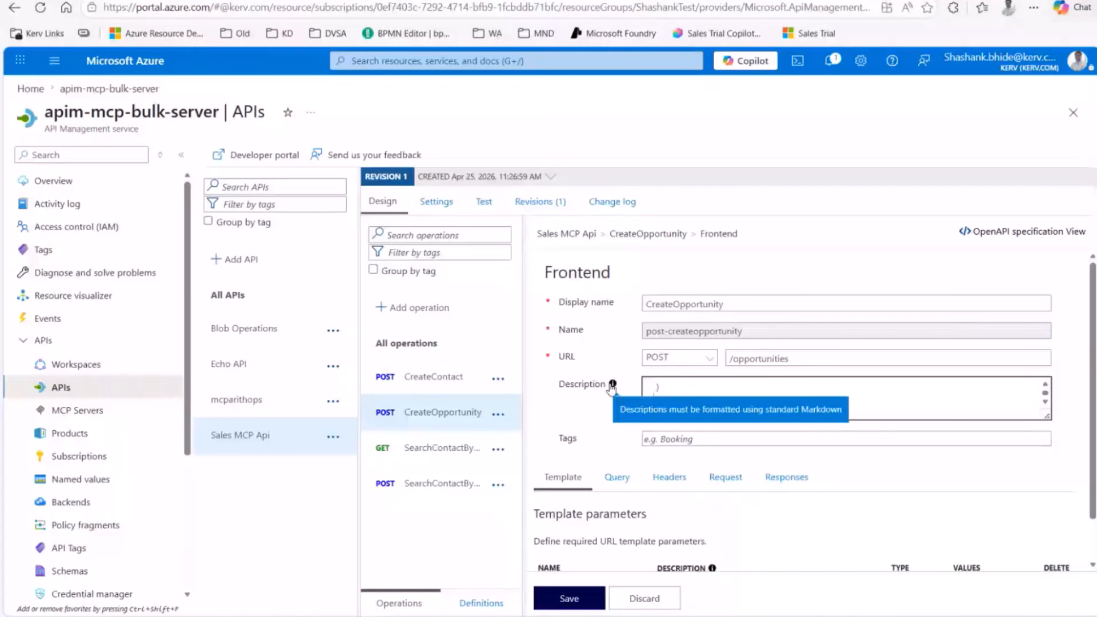
click(692, 400)
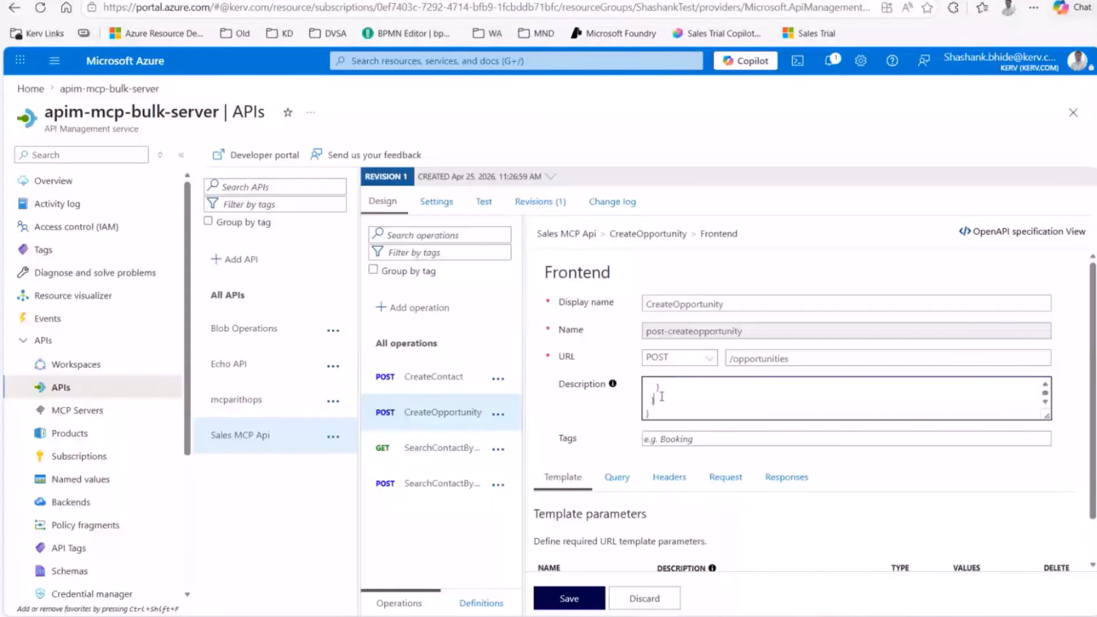
Step: Finish reviewing the description and go to the MCP Servers list under APIs
scroll(664, 394, up, 2)
scroll(664, 394, down, 2)
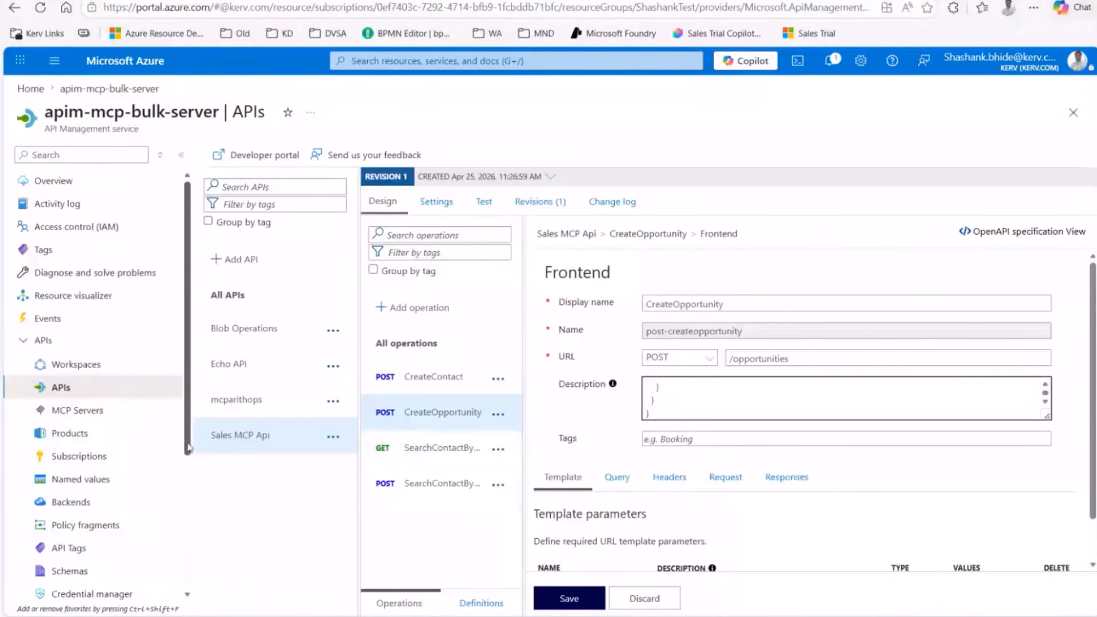
click(77, 410)
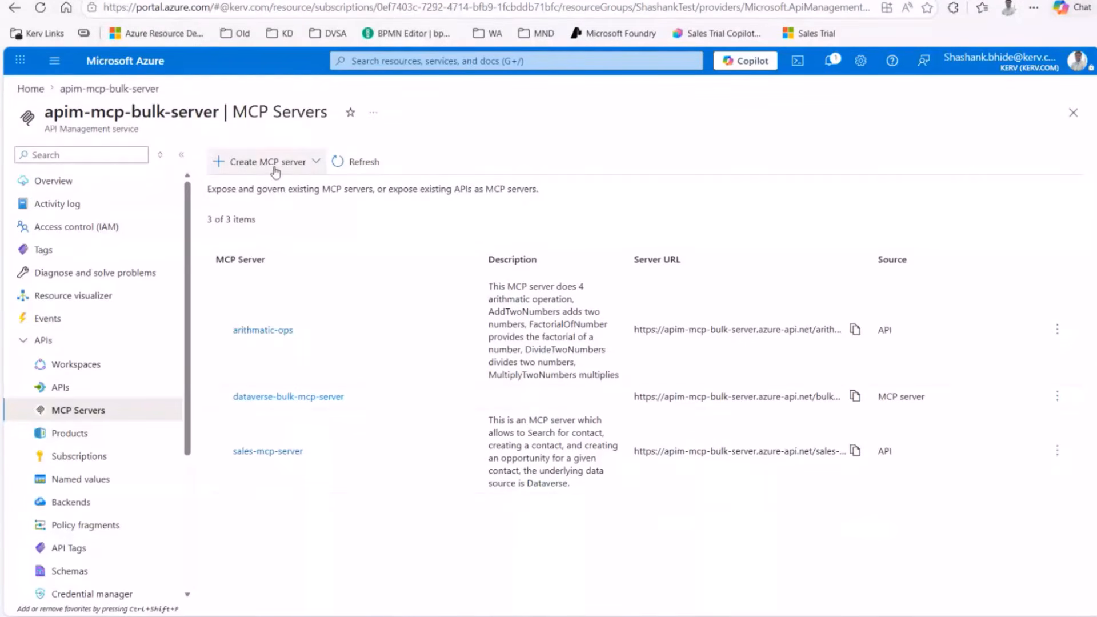
Step: Choose 'Expose an API as an MCP server' from the Create MCP server menu
click(303, 162)
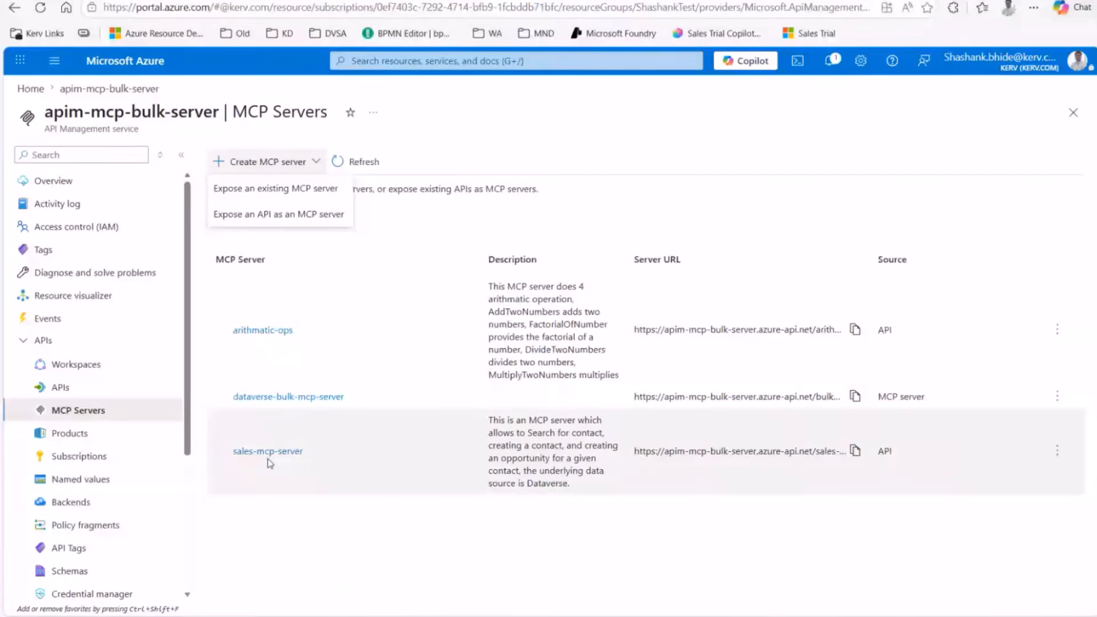
click(309, 220)
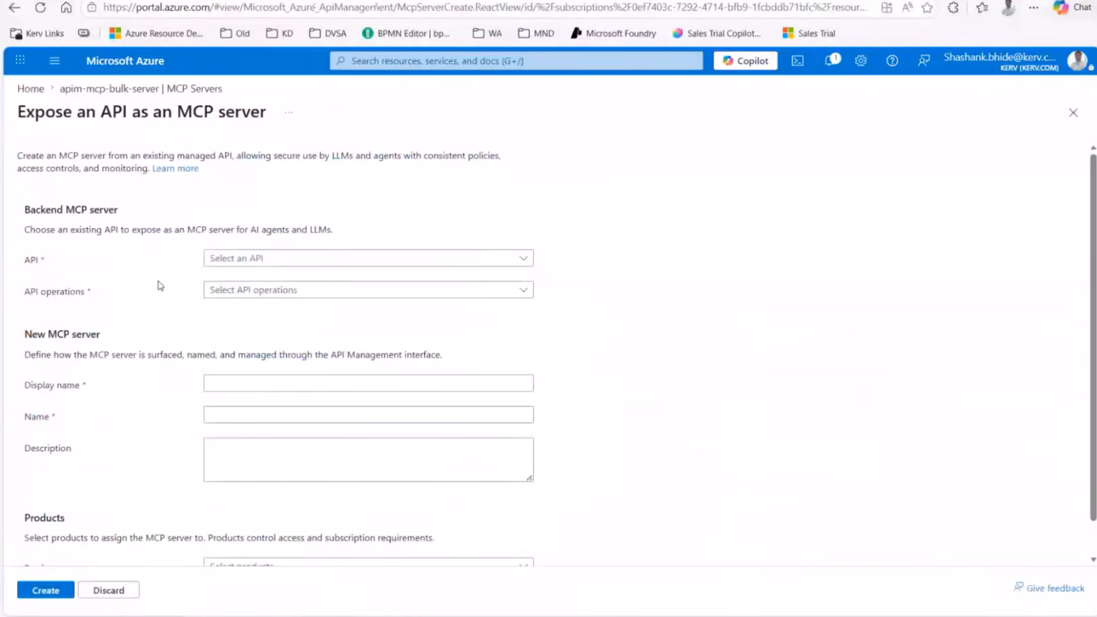
Step: Select Sales MCP Api as the backing API, closing the operations list with none chosen
click(280, 260)
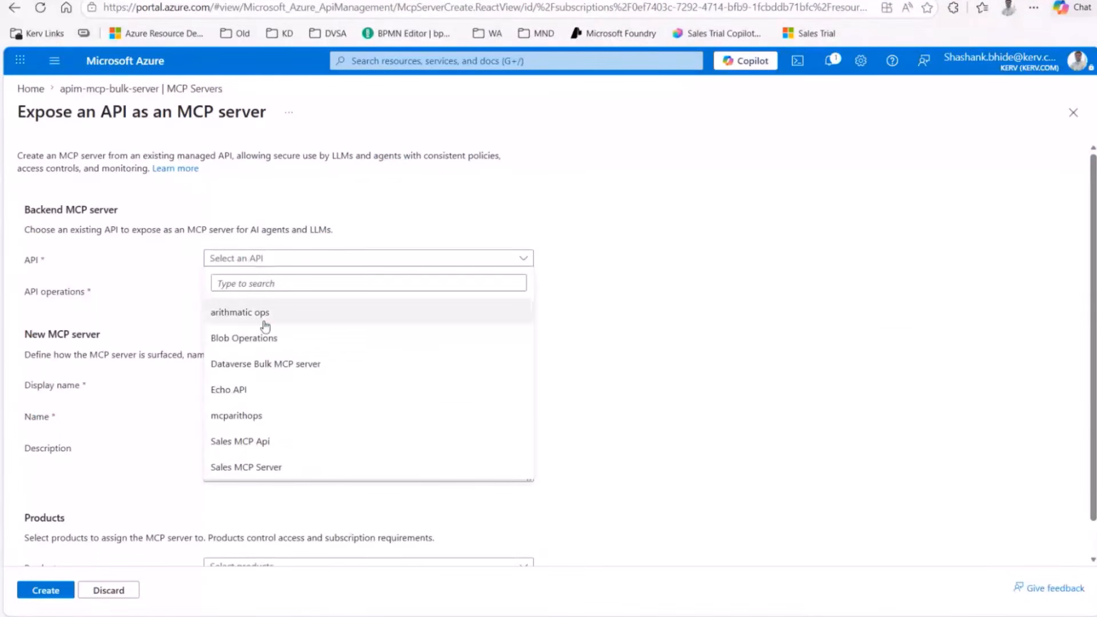
click(247, 451)
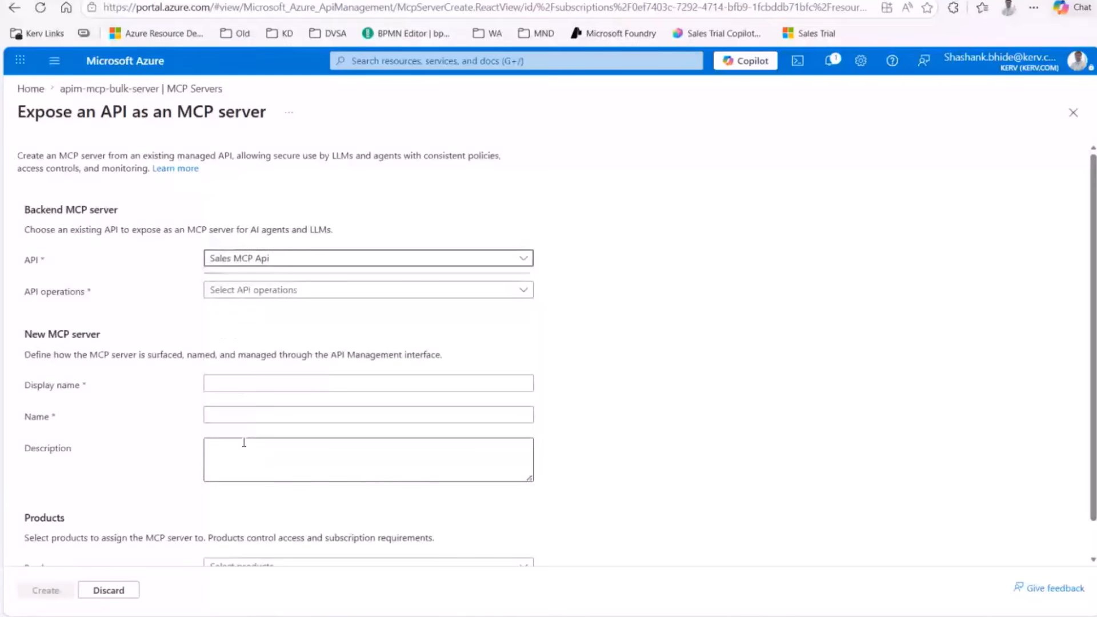
click(323, 294)
click(239, 344)
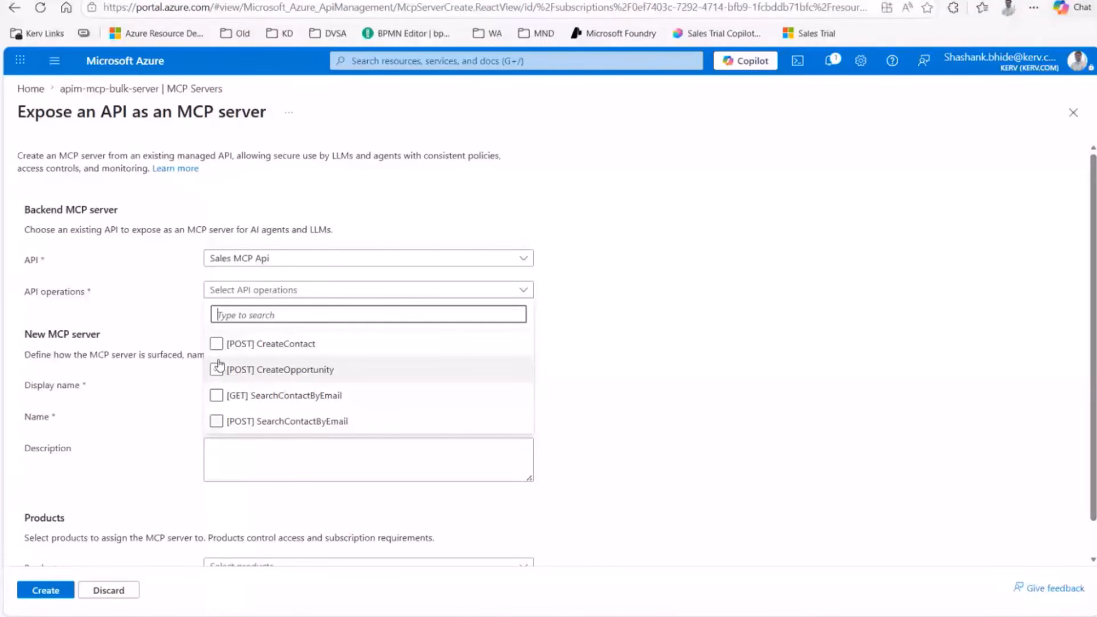
click(163, 394)
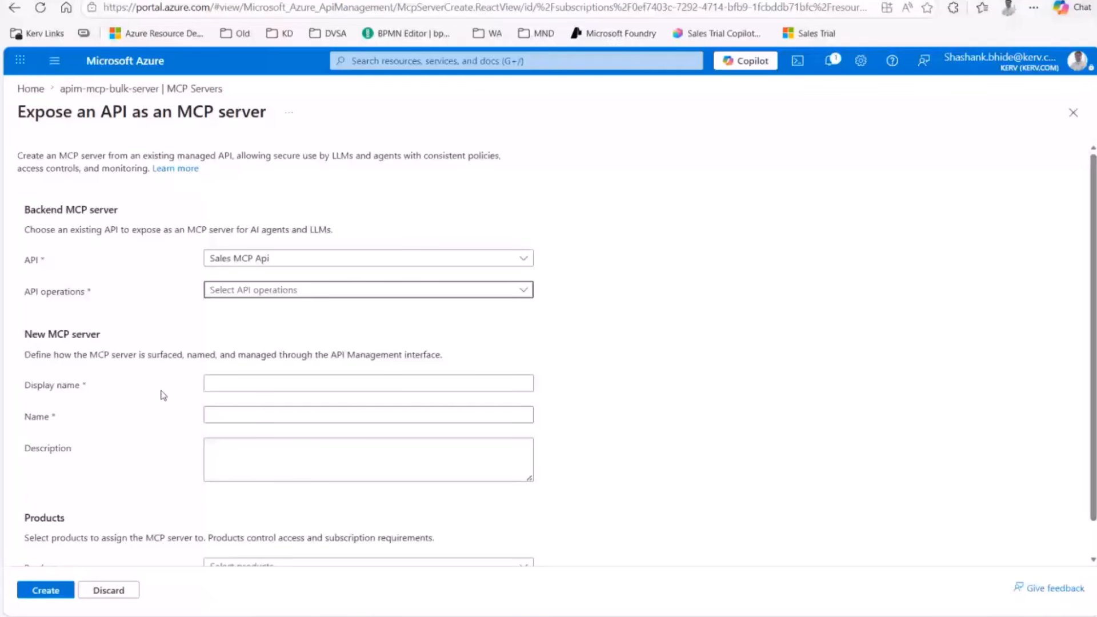
Step: Move through the Description field down to the Products setting
click(226, 451)
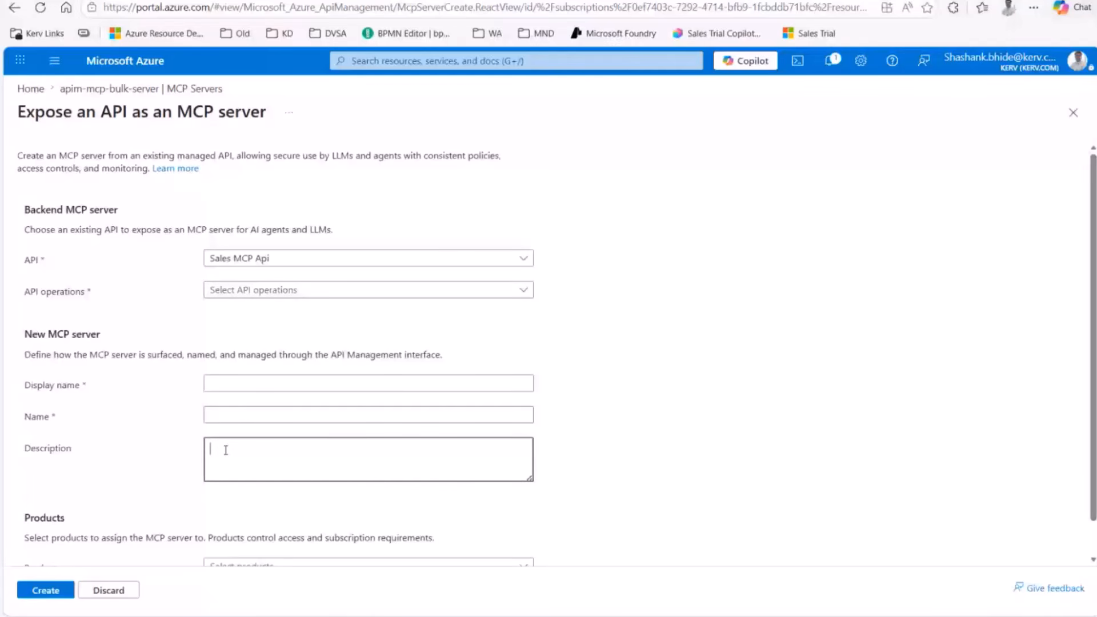
scroll(114, 486, down, 2)
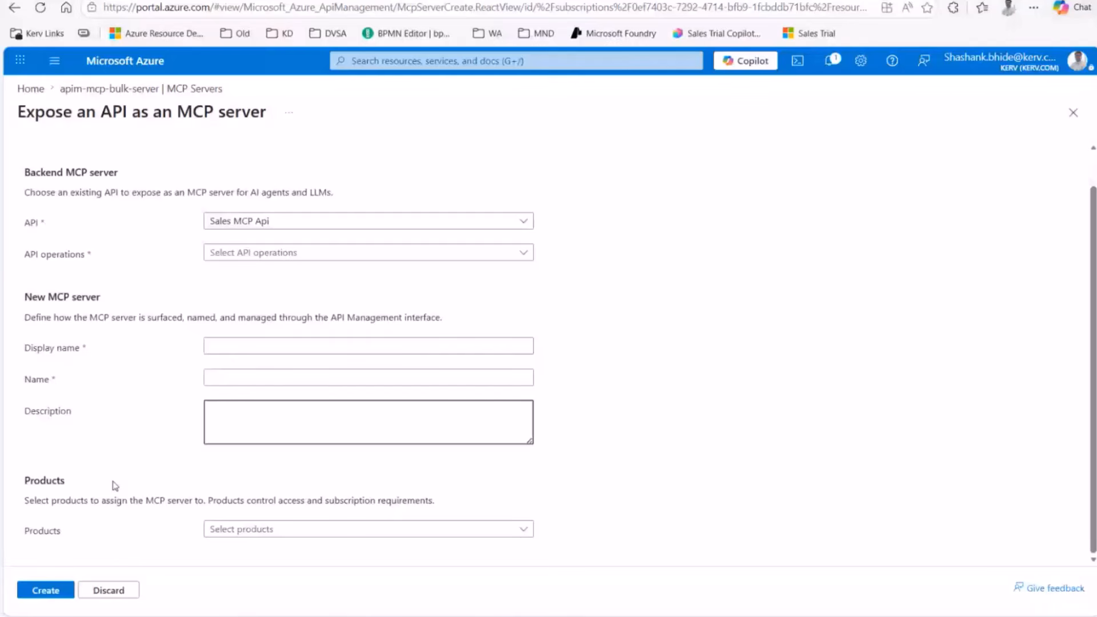
click(220, 537)
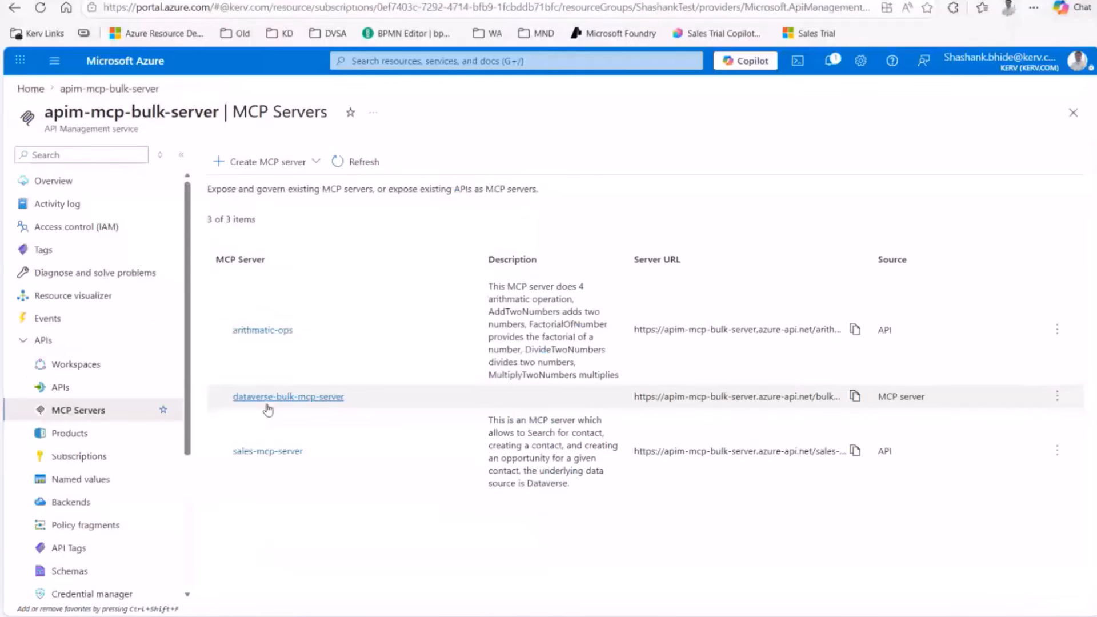
Step: Open the existing sales-mcp-server from the MCP Servers list
click(269, 452)
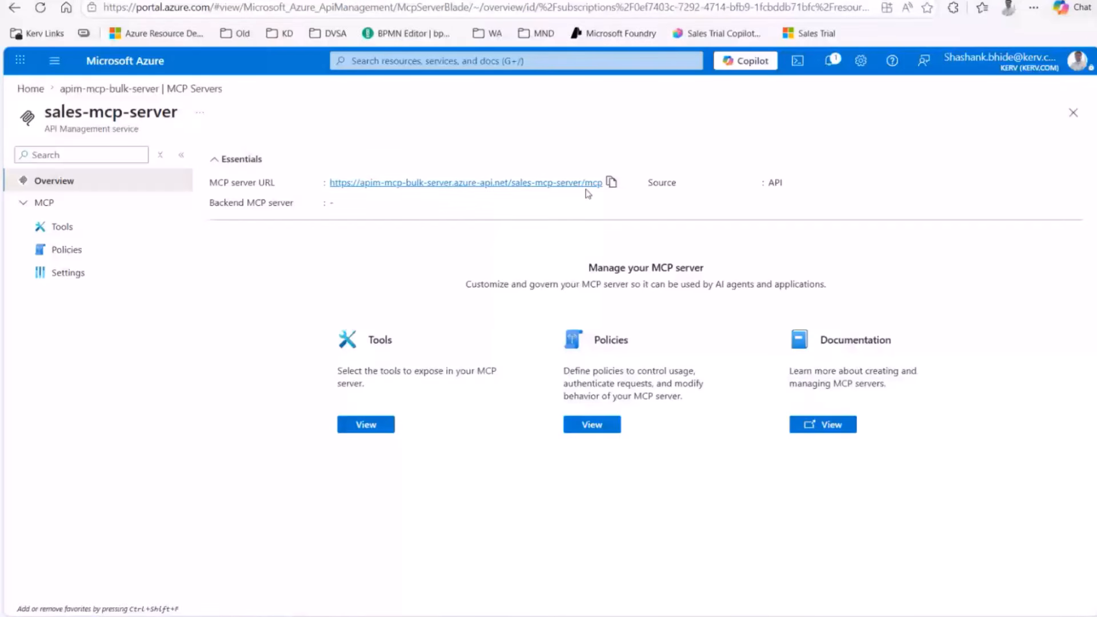
Step: Review sales-mcp-server's Tools: CreateContact, CreateOpportunity and POST SearchContactByEmail are checked
click(62, 227)
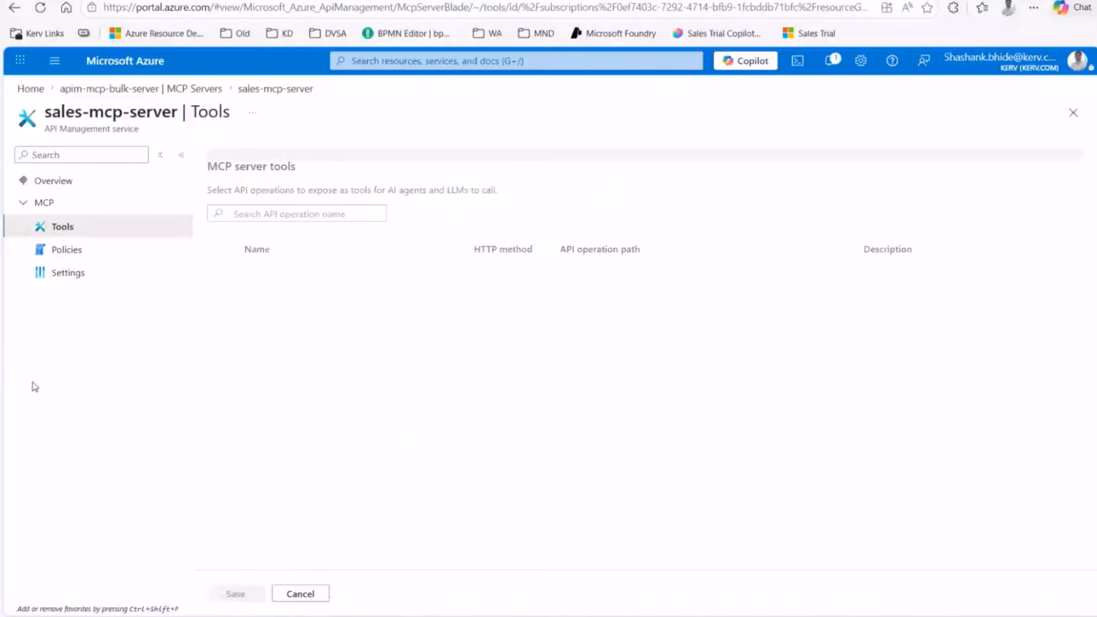
scroll(420, 294, down, 1)
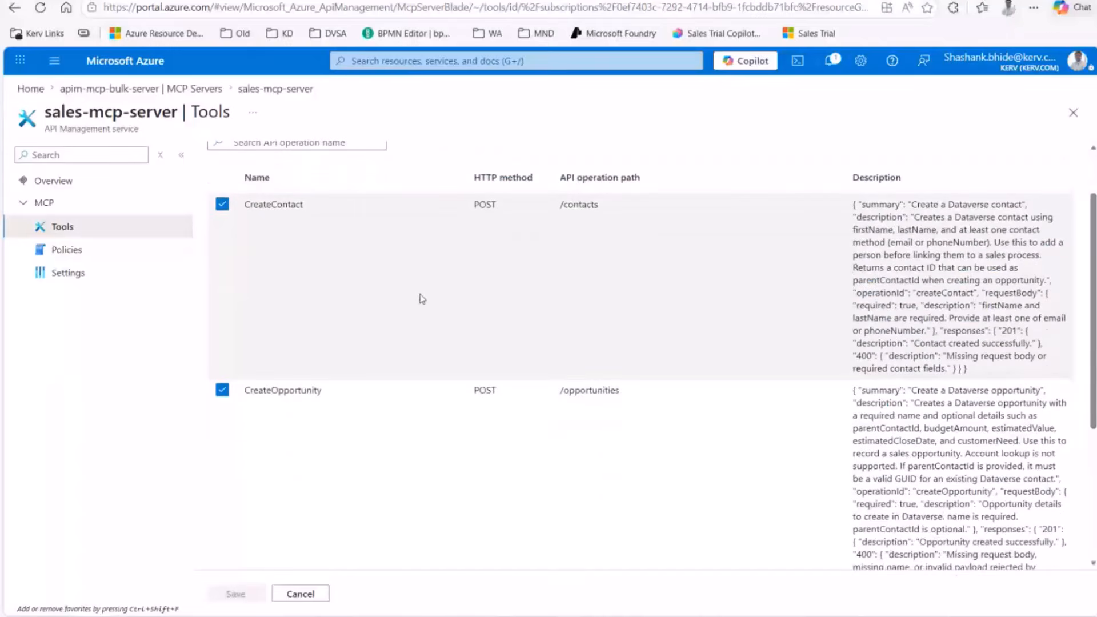
scroll(416, 297, down, 2)
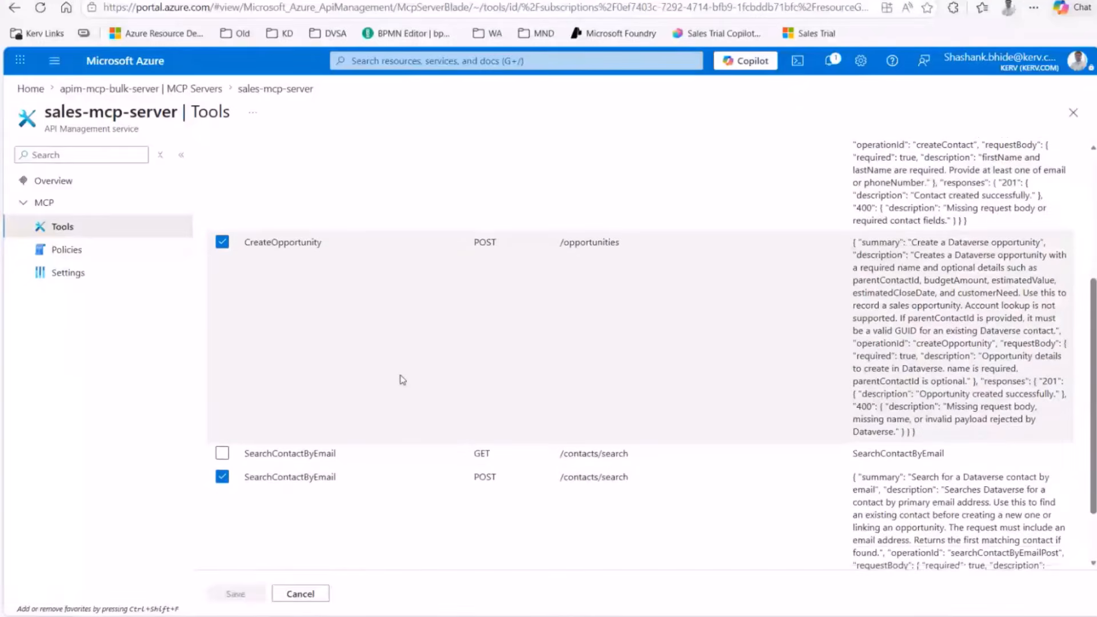
scroll(404, 378, down, 1)
scroll(404, 378, down, 1)
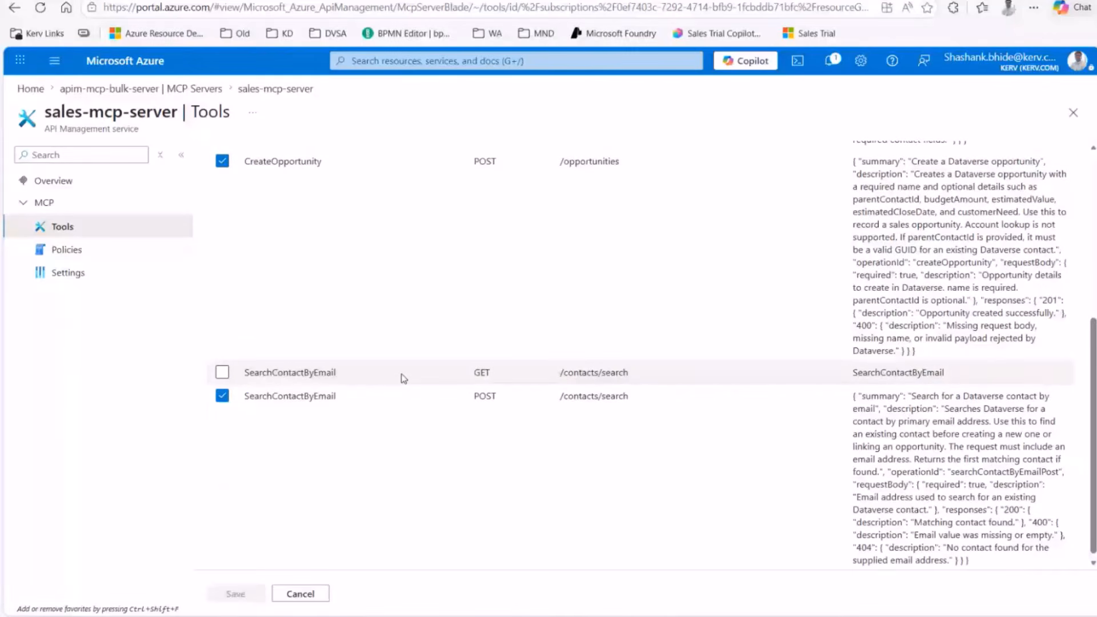
scroll(404, 379, up, 4)
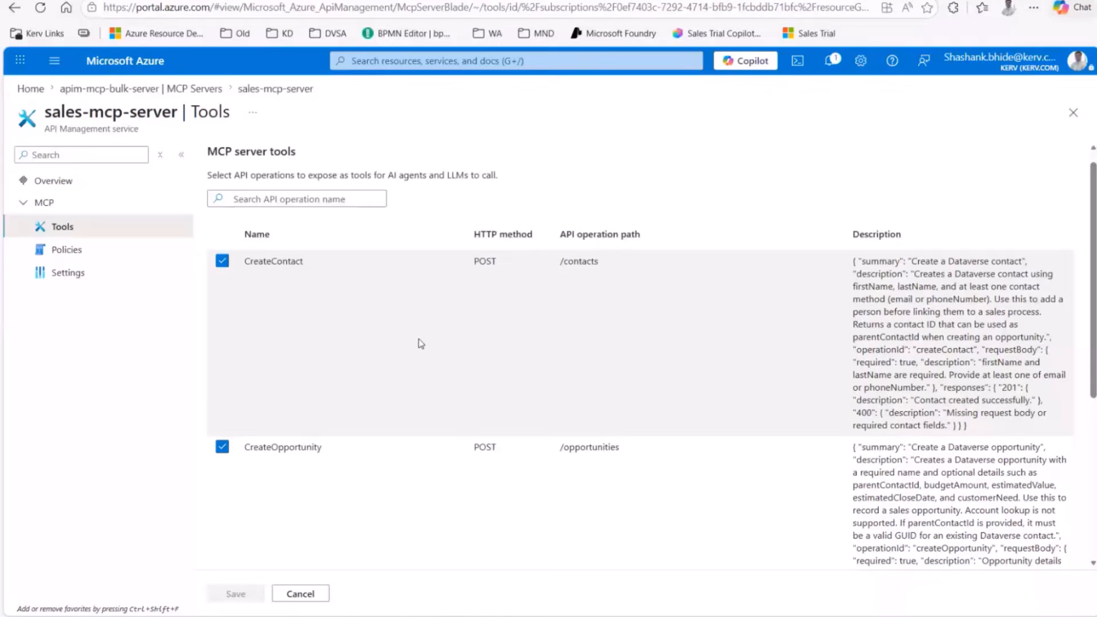
scroll(416, 346, down, 5)
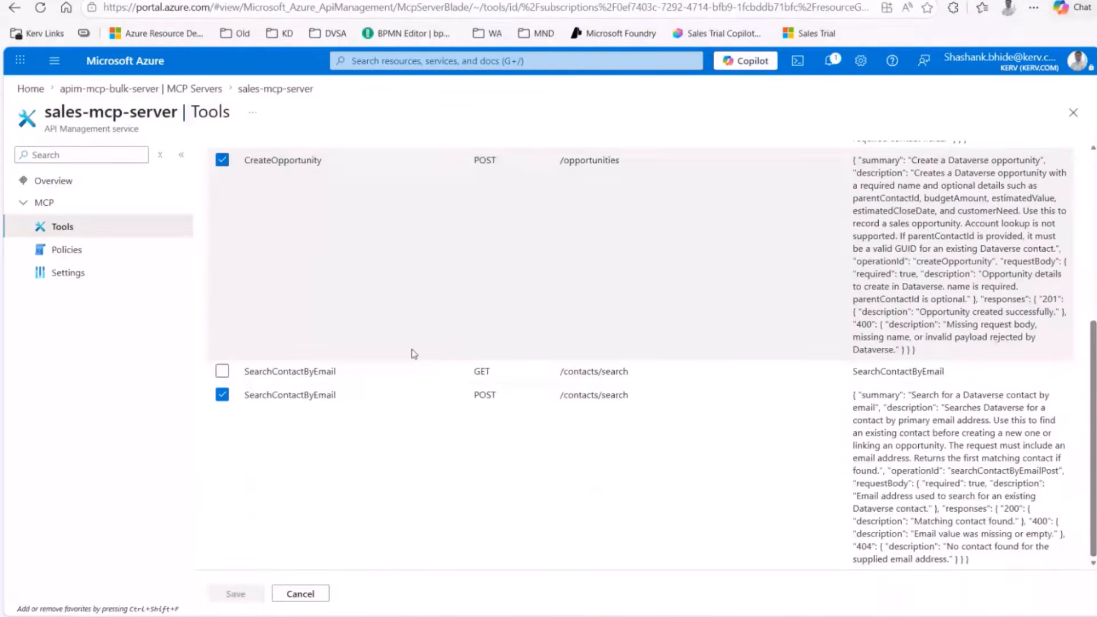
scroll(414, 353, up, 4)
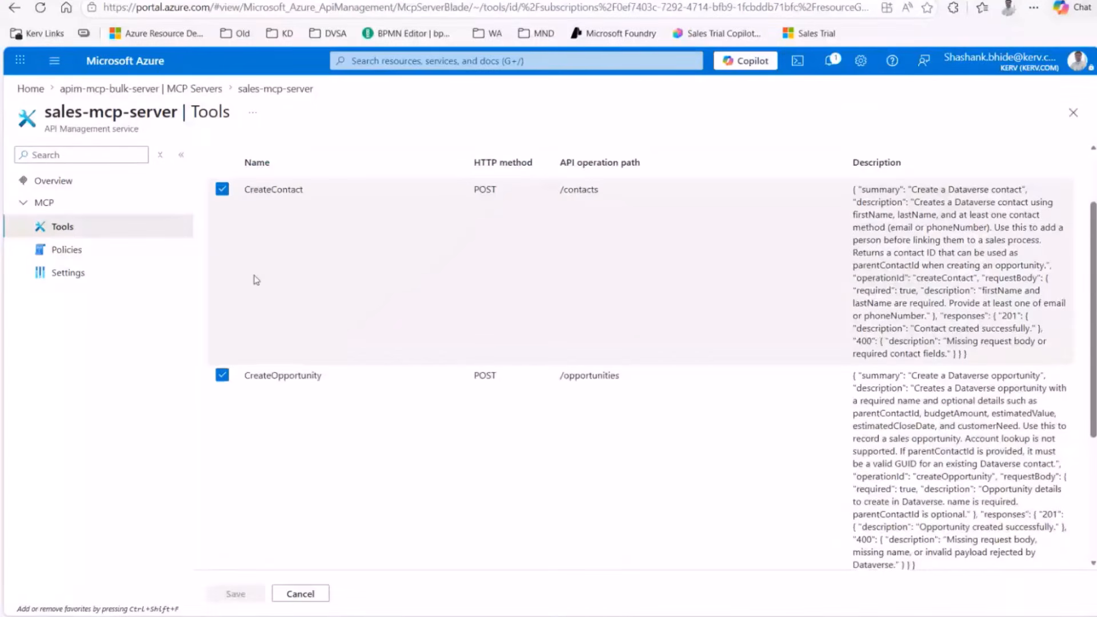
scroll(249, 292, down, 1)
scroll(235, 331, down, 2)
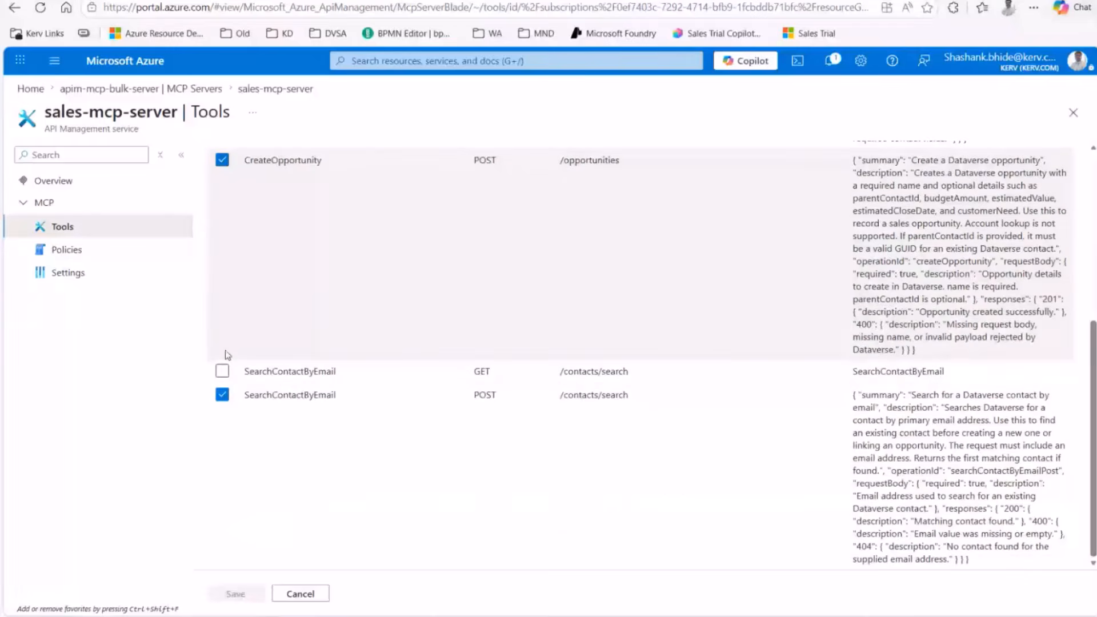
scroll(240, 286, up, 2)
scroll(926, 303, up, 3)
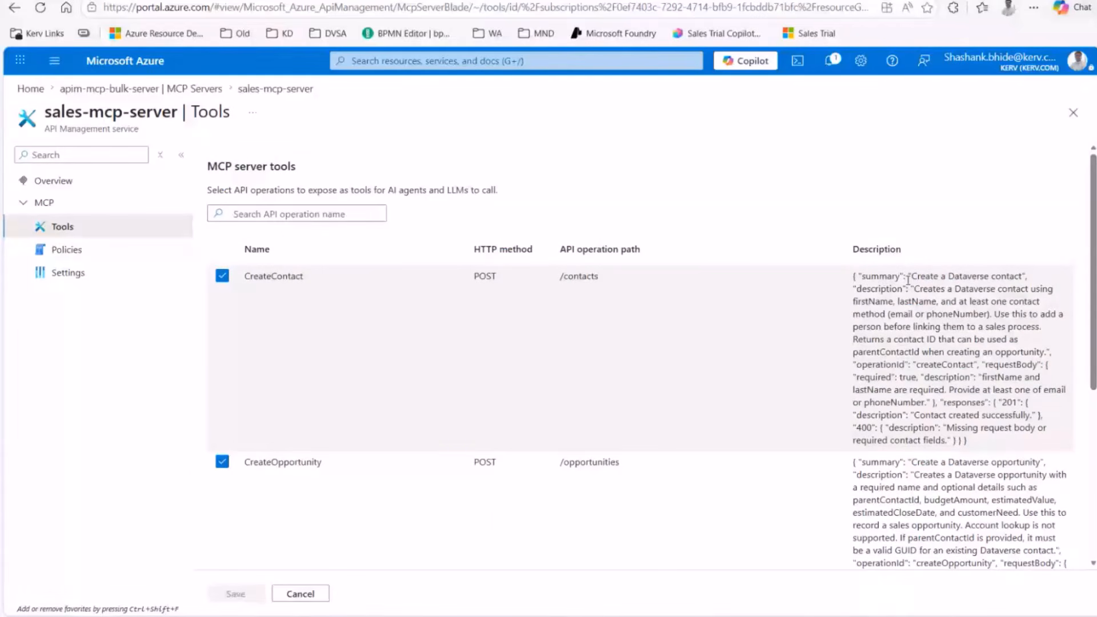
Step: Highlight and review the CreateContact tool summary text
drag(916, 277, 941, 283)
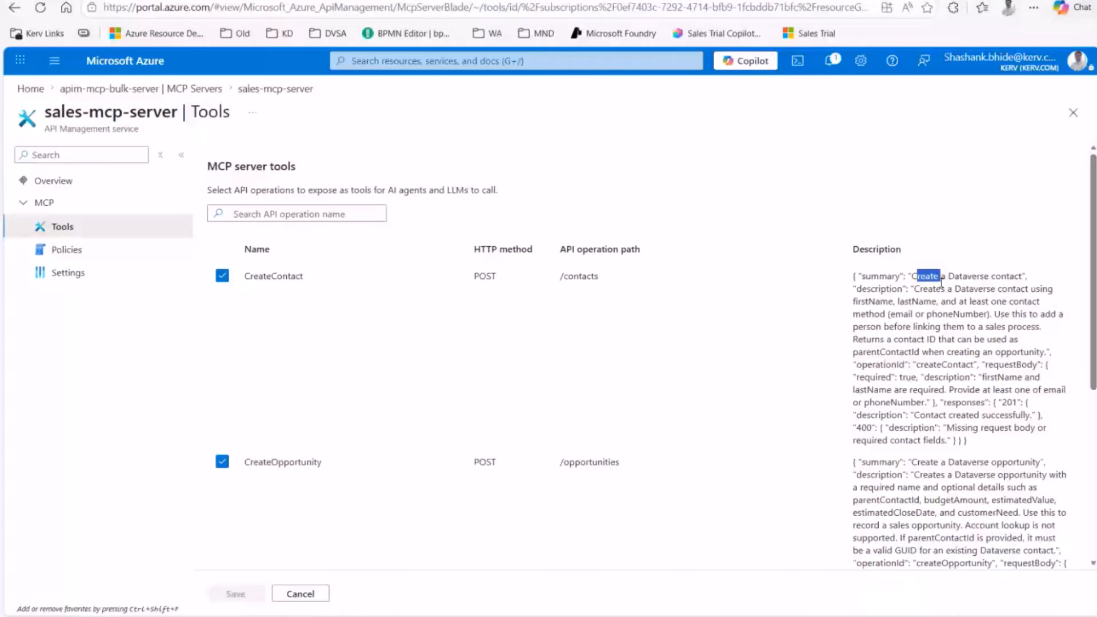
click(898, 342)
scroll(909, 378, down, 1)
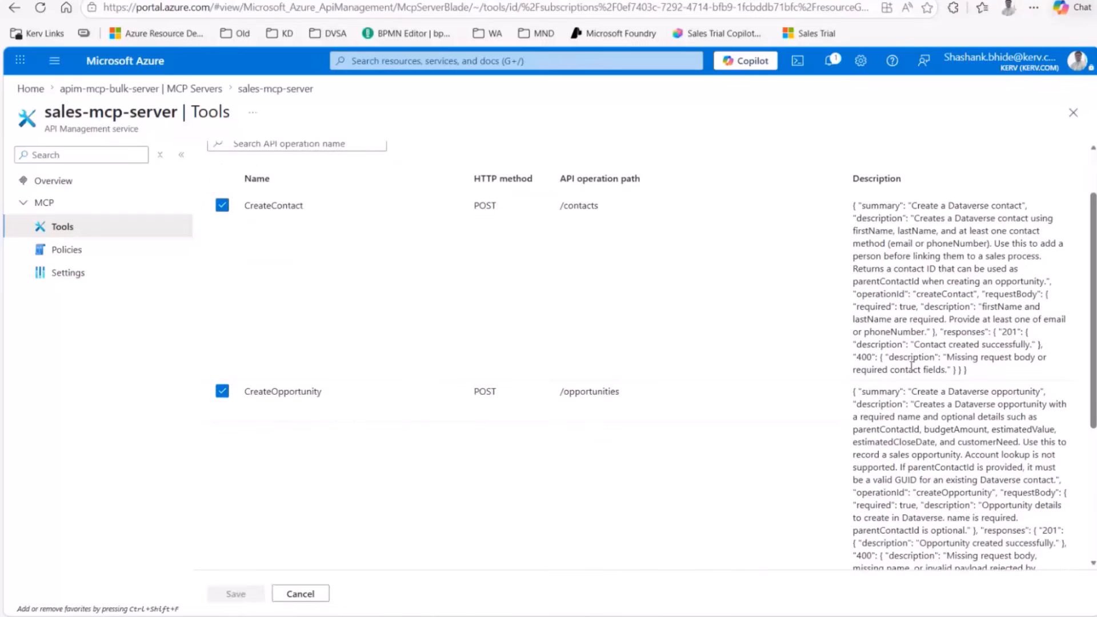
scroll(912, 364, up, 1)
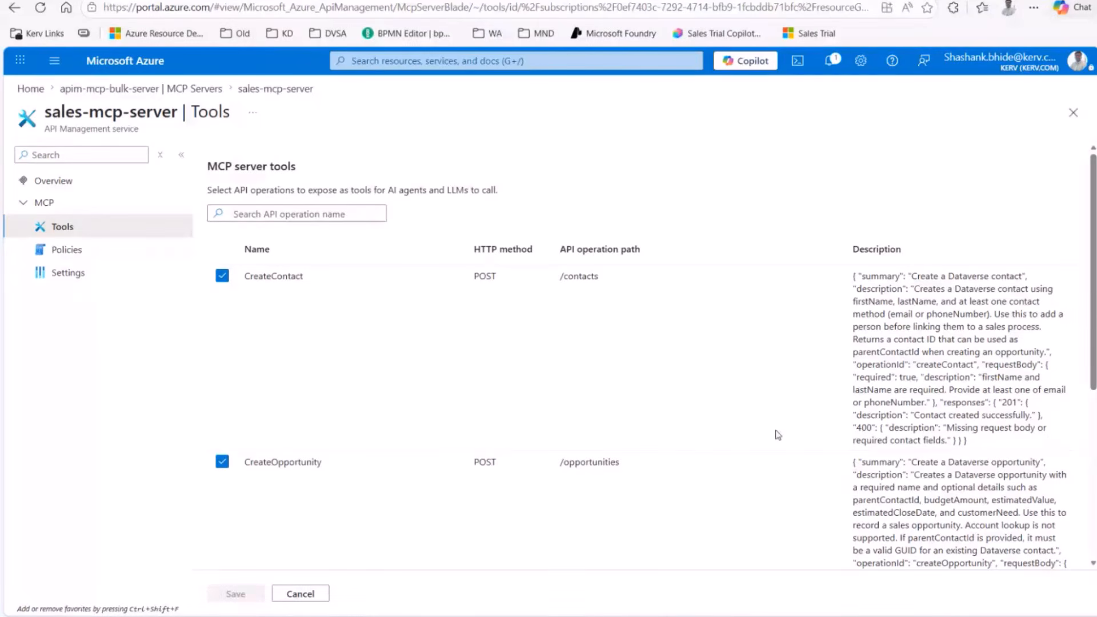
Step: Show the sales-mcp-server Overview with its MCP URL, then switch to Copilot Studio
click(54, 182)
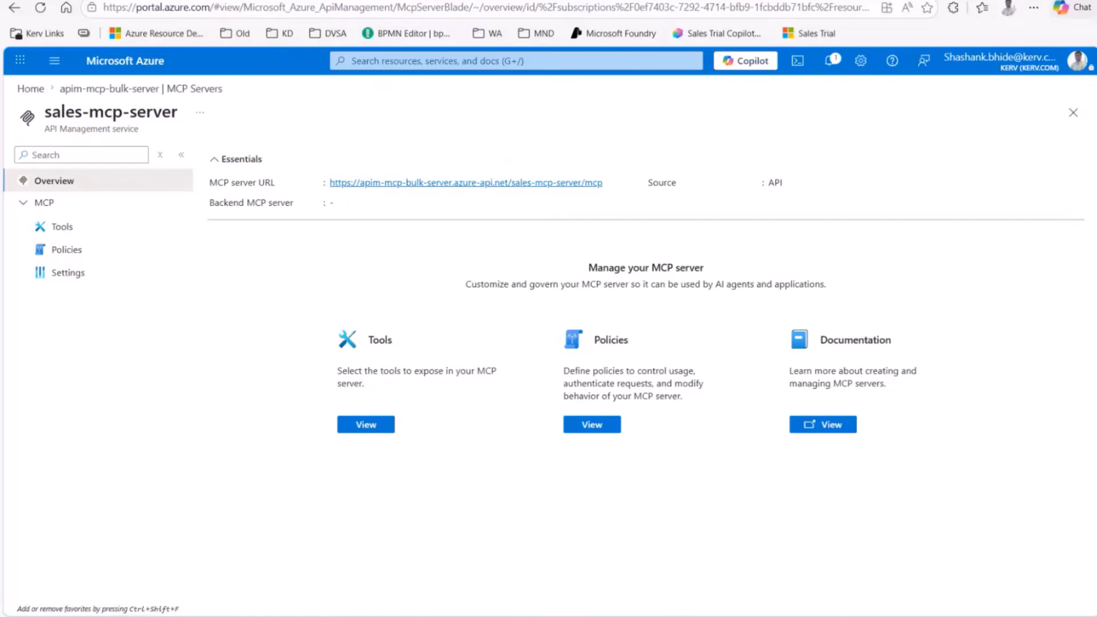
mouse_move(671, 616)
click(600, 537)
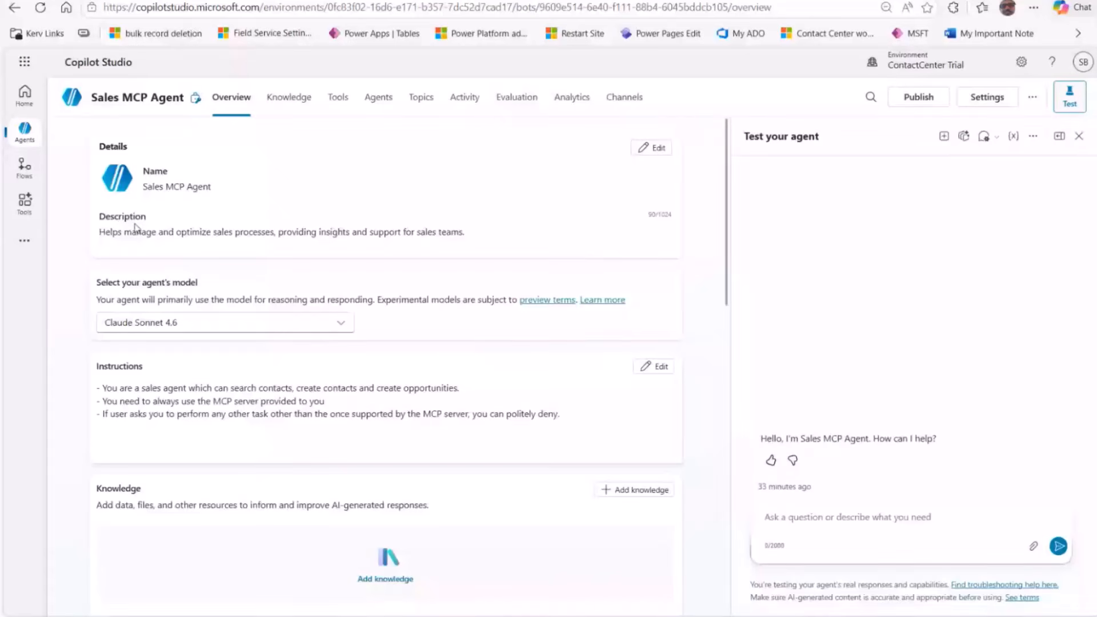
Step: Scroll the Sales MCP Agent overview and highlight its first instruction line
scroll(115, 284, down, 1)
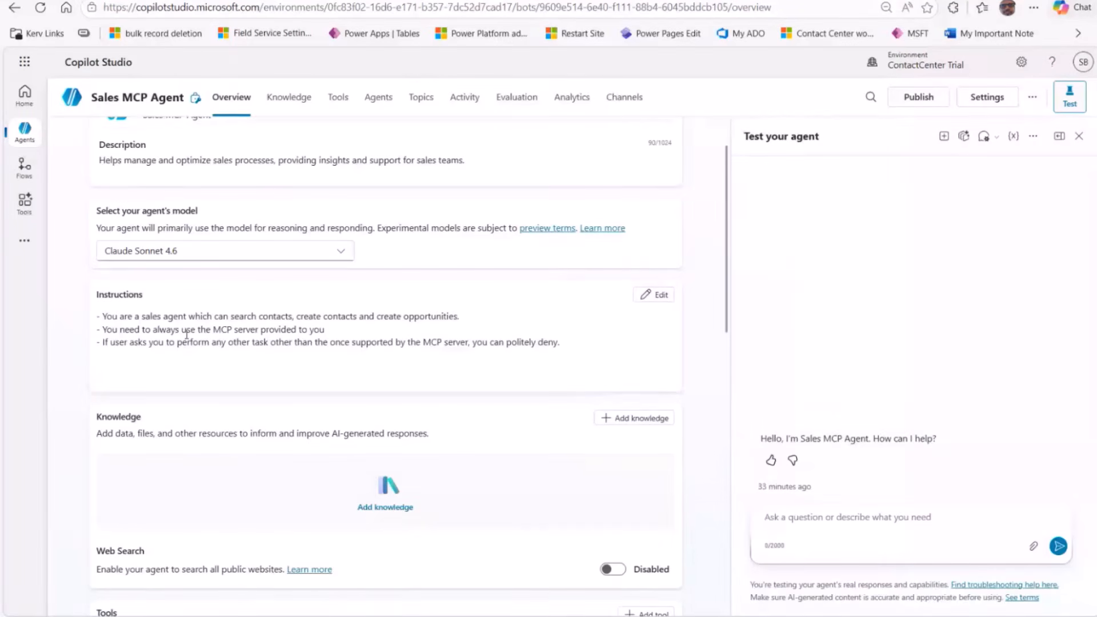
drag(129, 317, 458, 318)
click(275, 316)
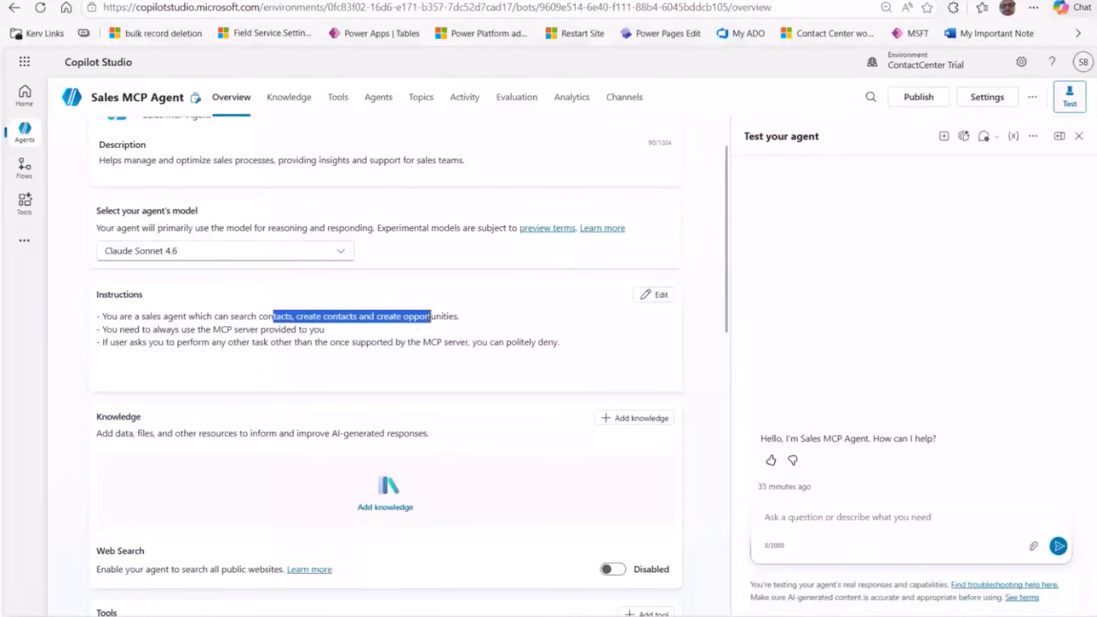
Step: Highlight the MCP-only and polite-refusal rules, then go to the agent's Tools
click(130, 334)
drag(130, 331, 182, 370)
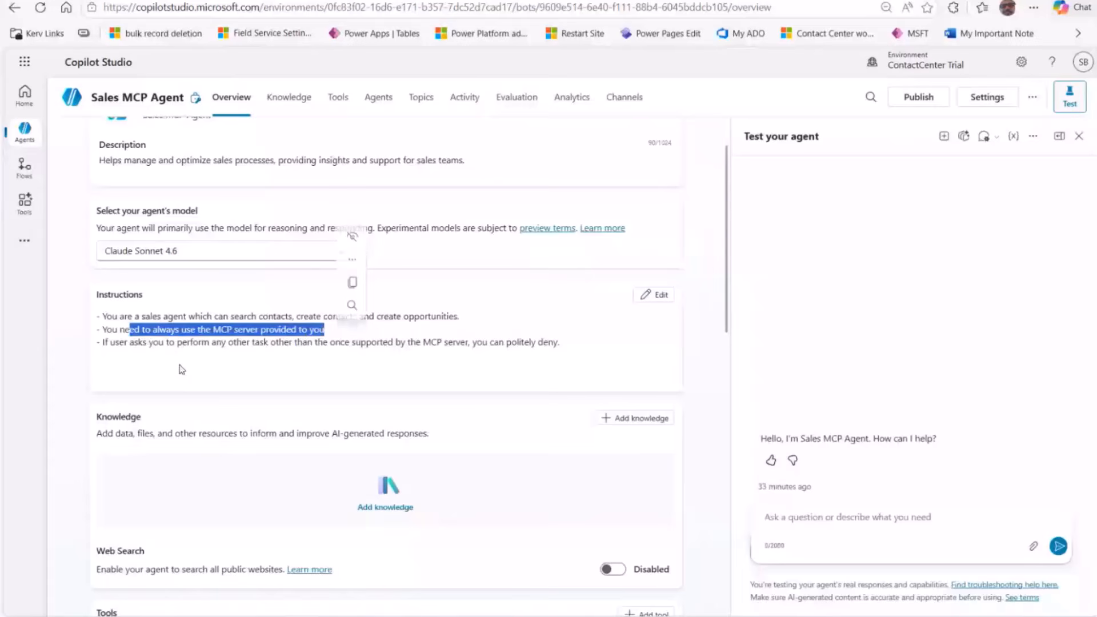
drag(405, 341, 569, 343)
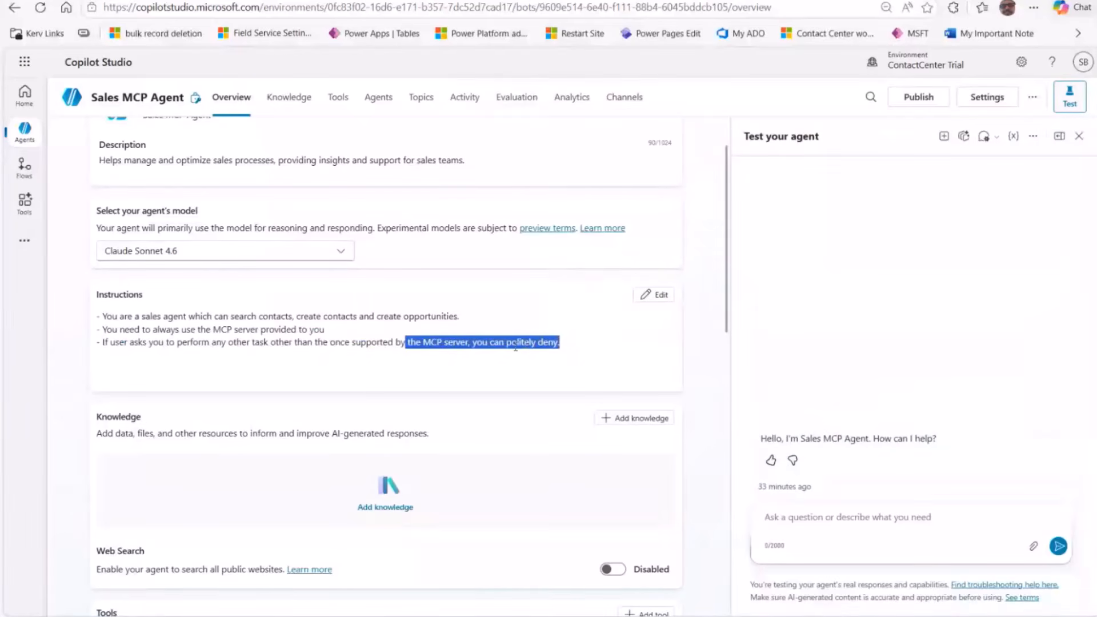
click(515, 347)
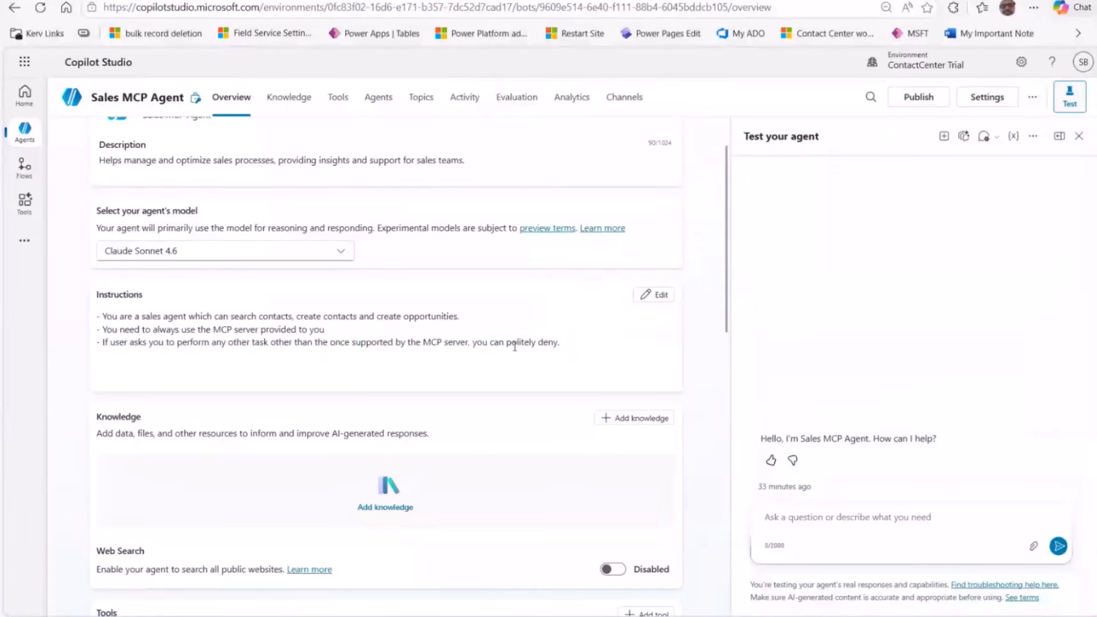
click(341, 97)
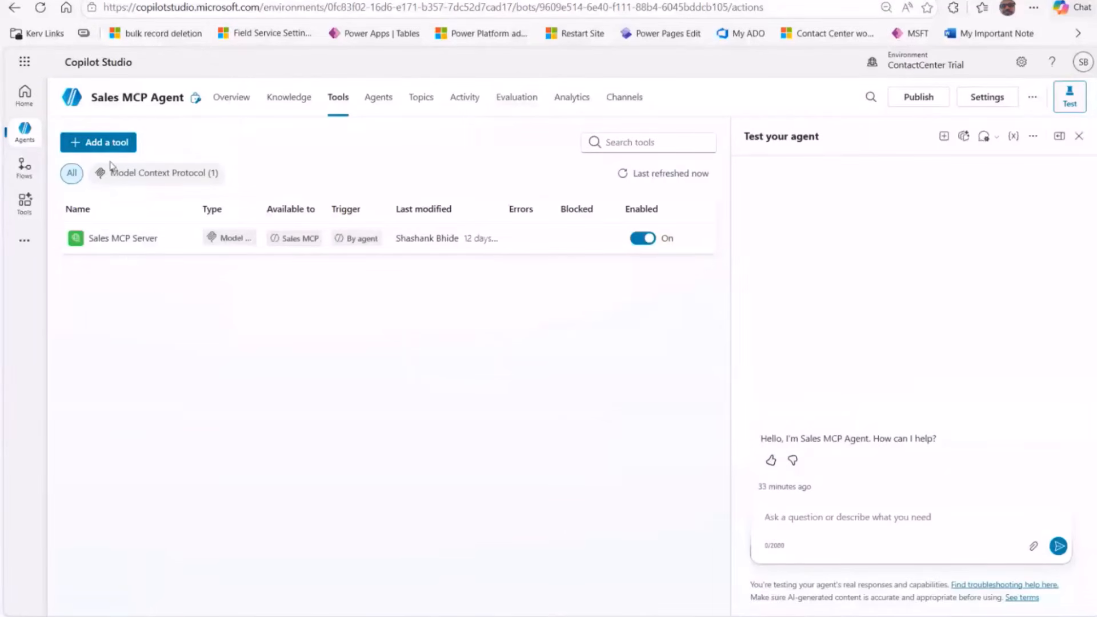
Step: Add a Model Context Protocol tool and enter server name 'sfsdfsa'
click(103, 142)
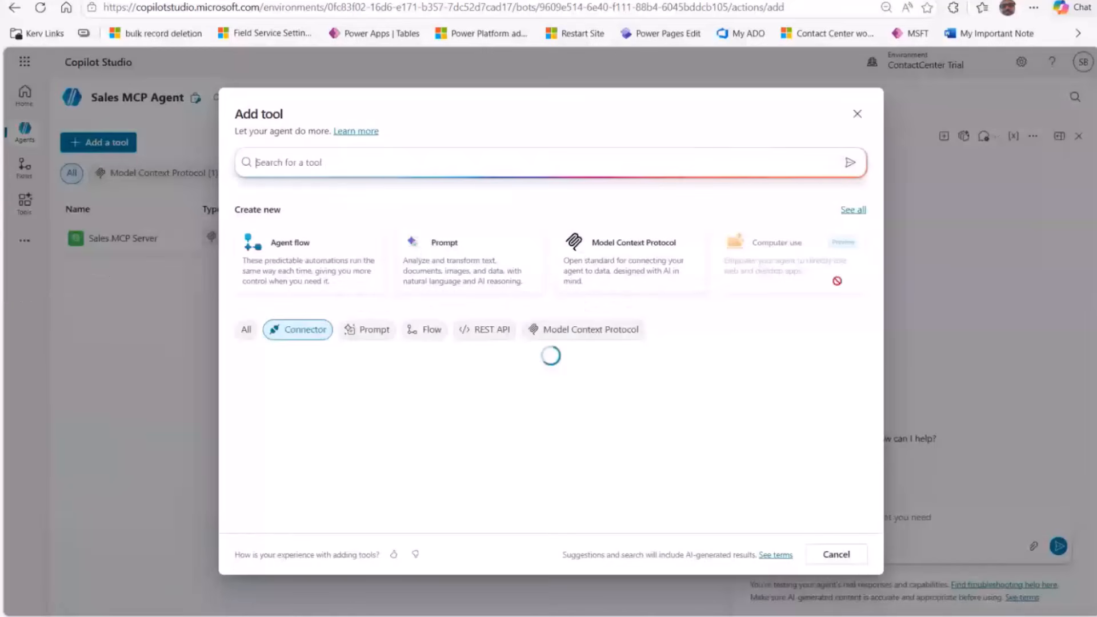
click(611, 252)
click(475, 277)
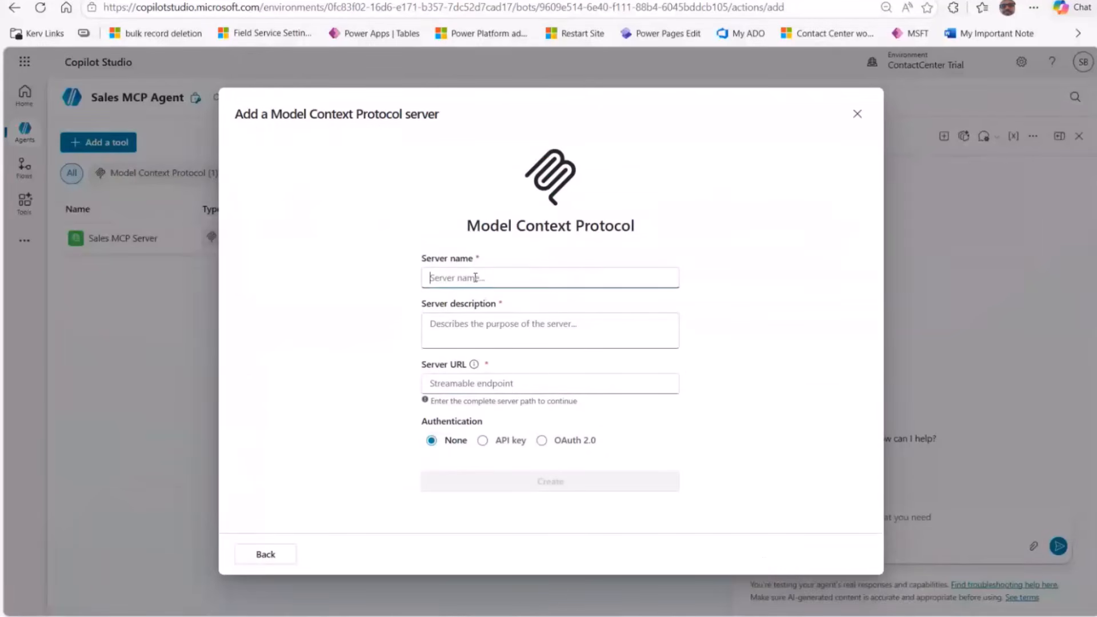
text(sfsdfsa)
click(455, 326)
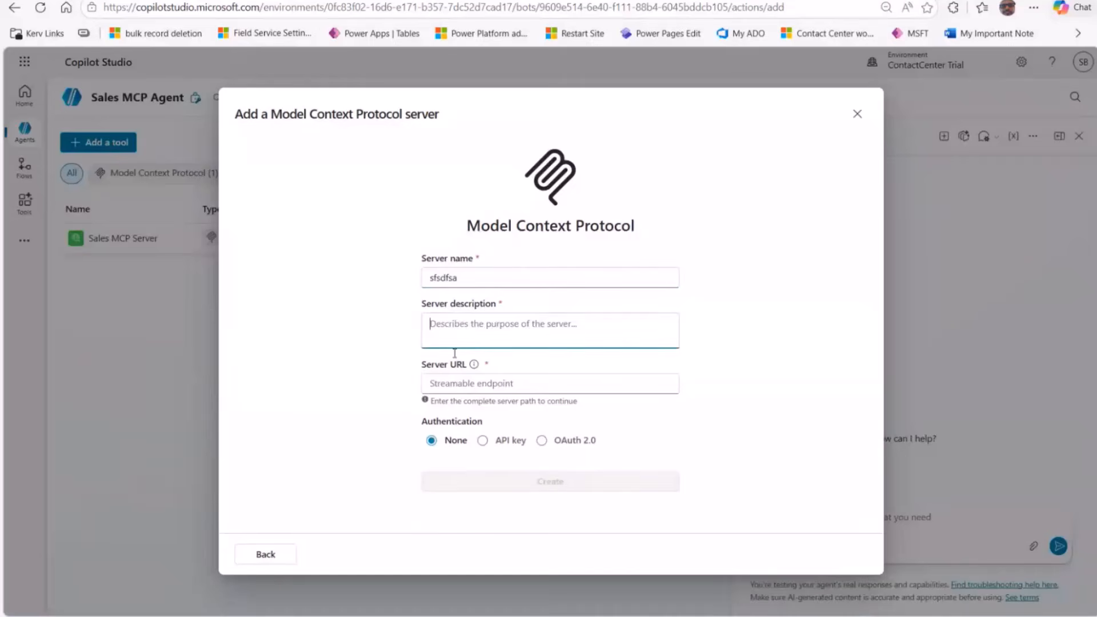
click(457, 383)
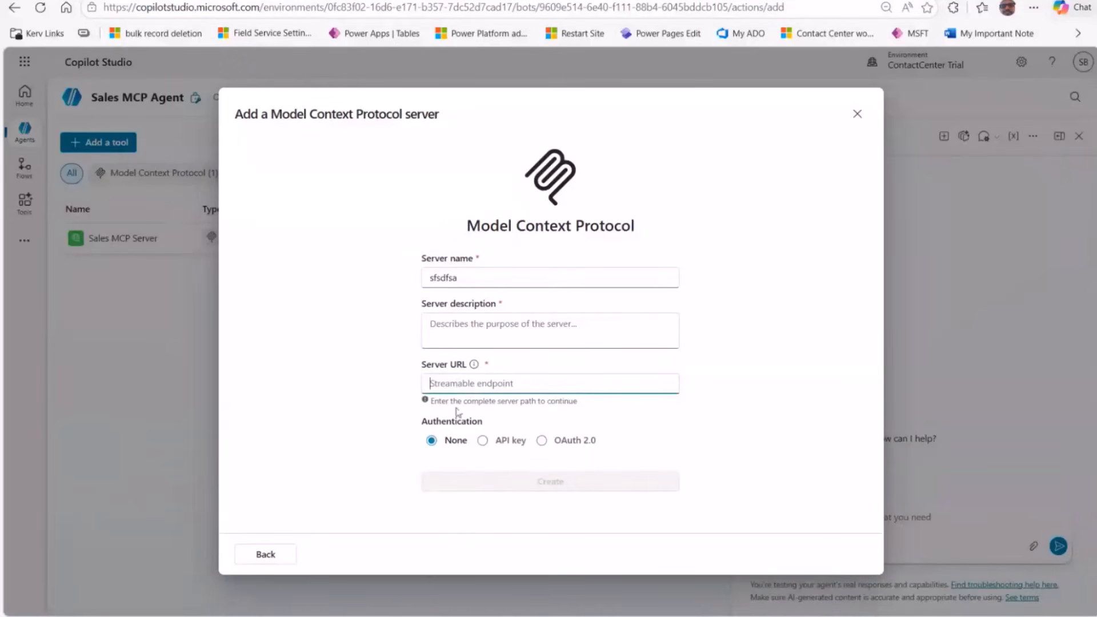
Step: Copy the sales-mcp-server URL from Azure Portal and return to Copilot Studio
mouse_move(401, 600)
click(366, 572)
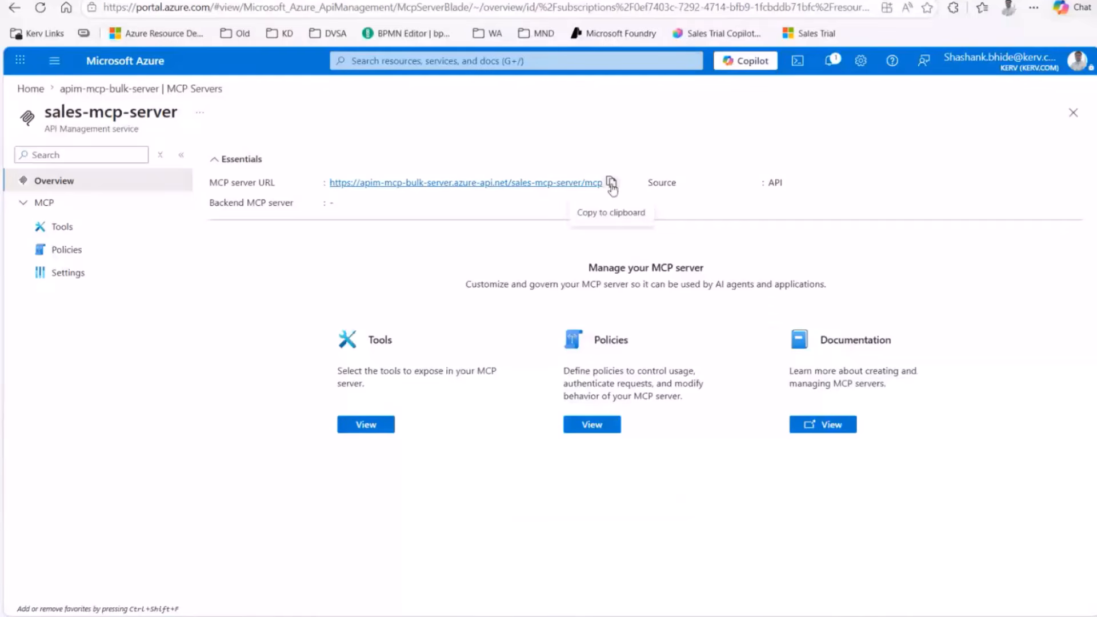
click(611, 184)
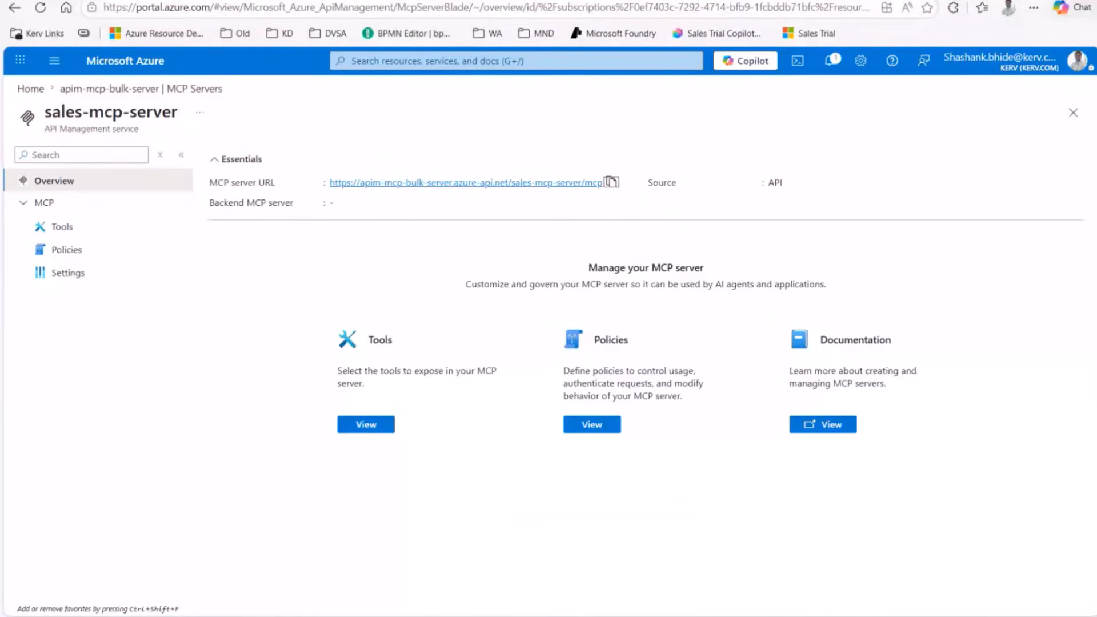
mouse_move(676, 616)
click(676, 568)
Step: Paste the MCP server URL into Server URL and try API key authentication
click(456, 387)
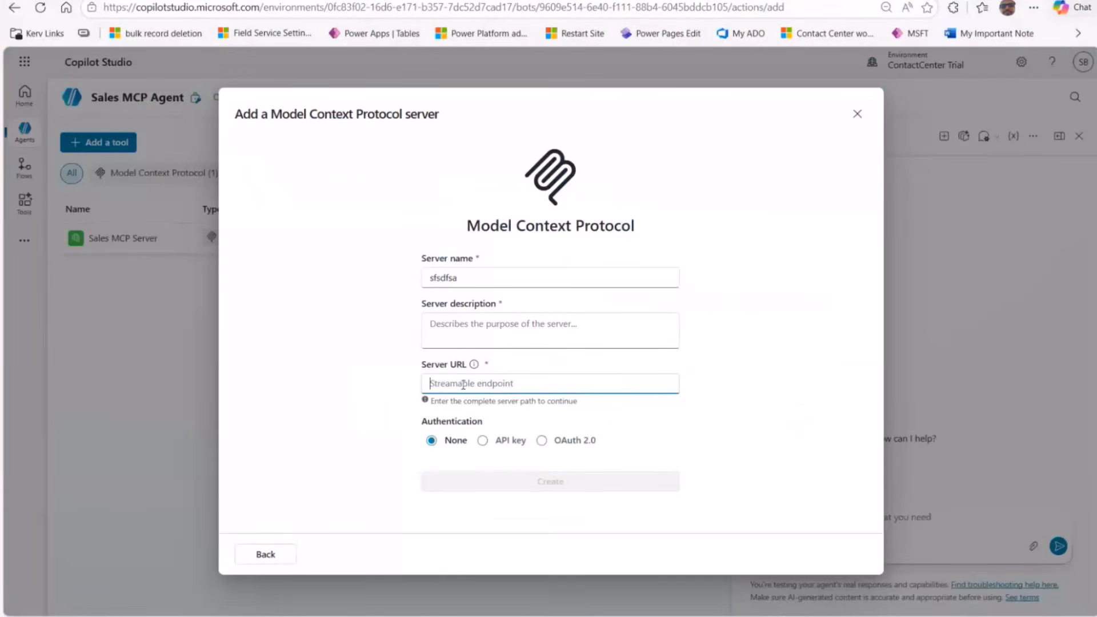
key(ctrl+v)
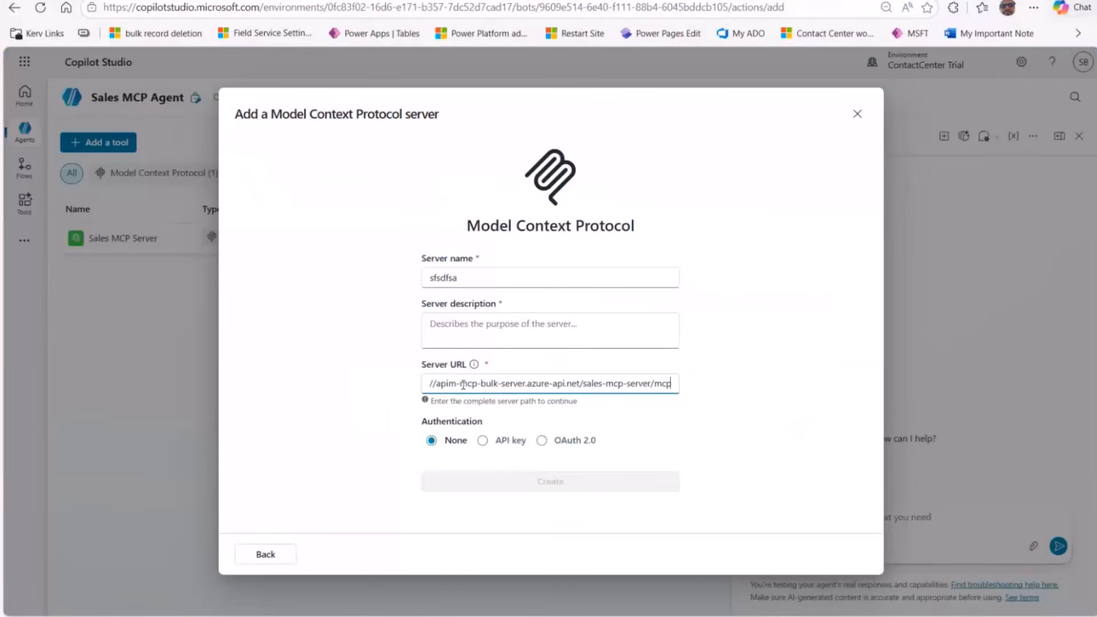
click(483, 441)
scroll(479, 426, down, 2)
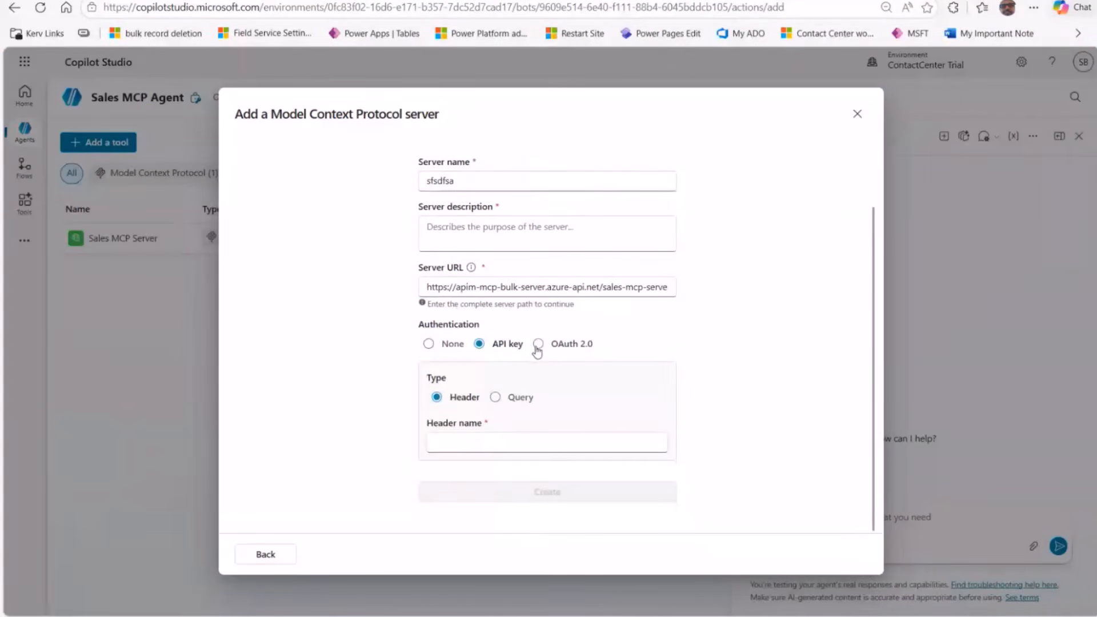
scroll(872, 294, down, 1)
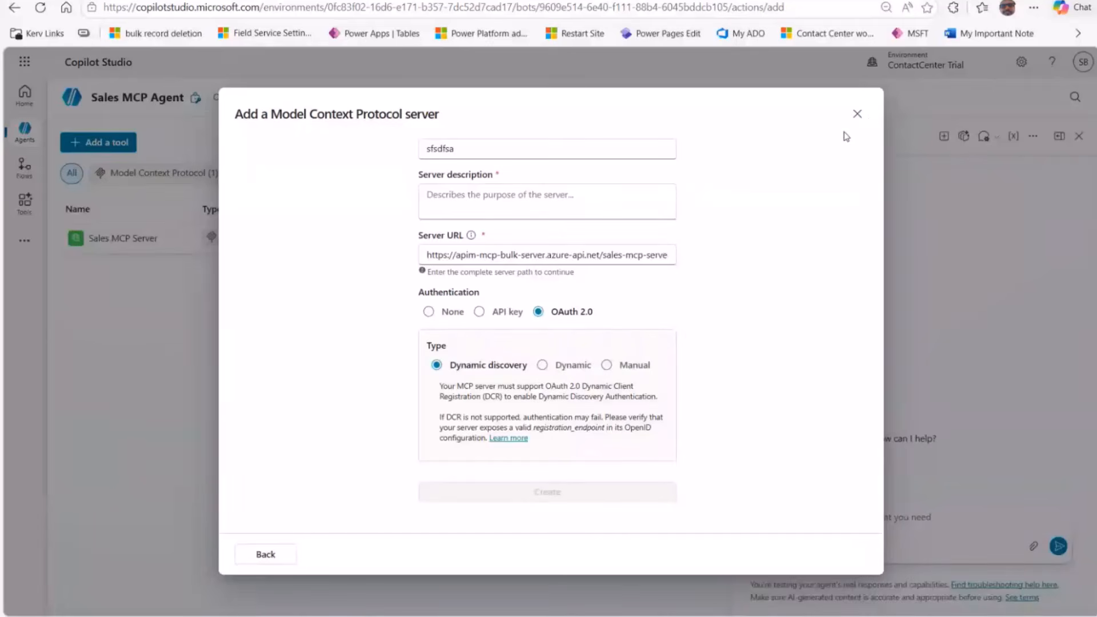
Step: Discard the unfinished form and open the existing Sales MCP Server's details
click(857, 116)
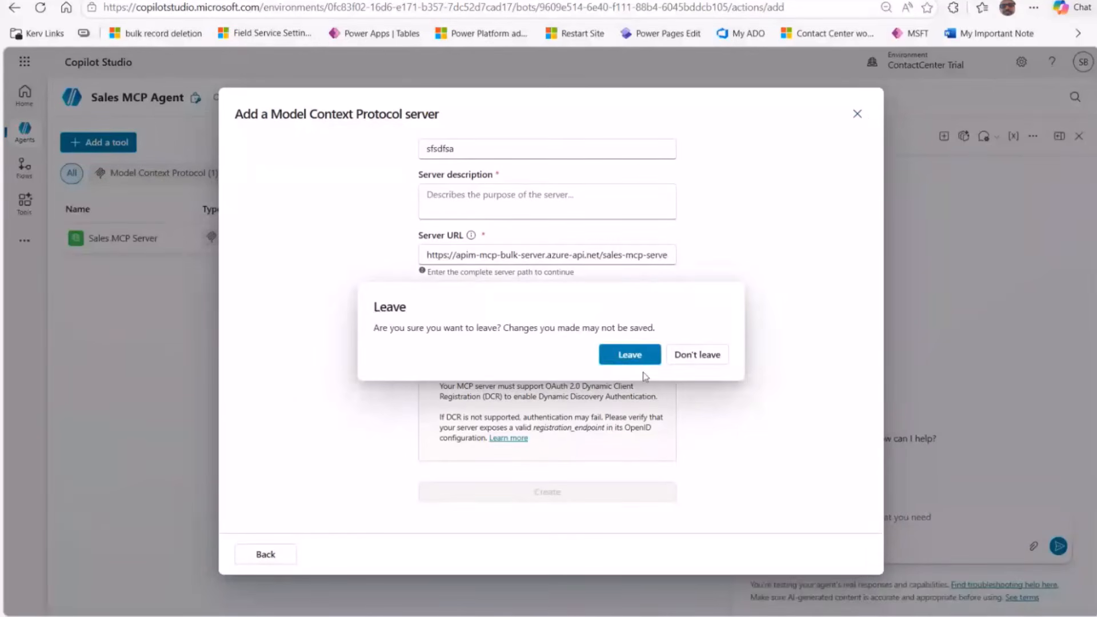
click(629, 353)
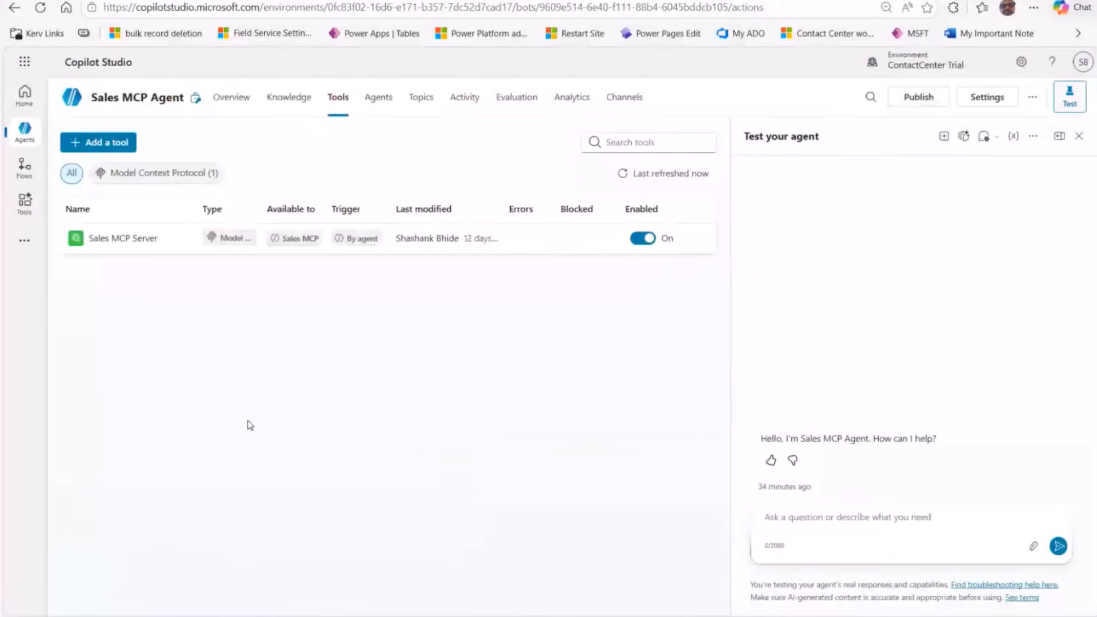
click(122, 240)
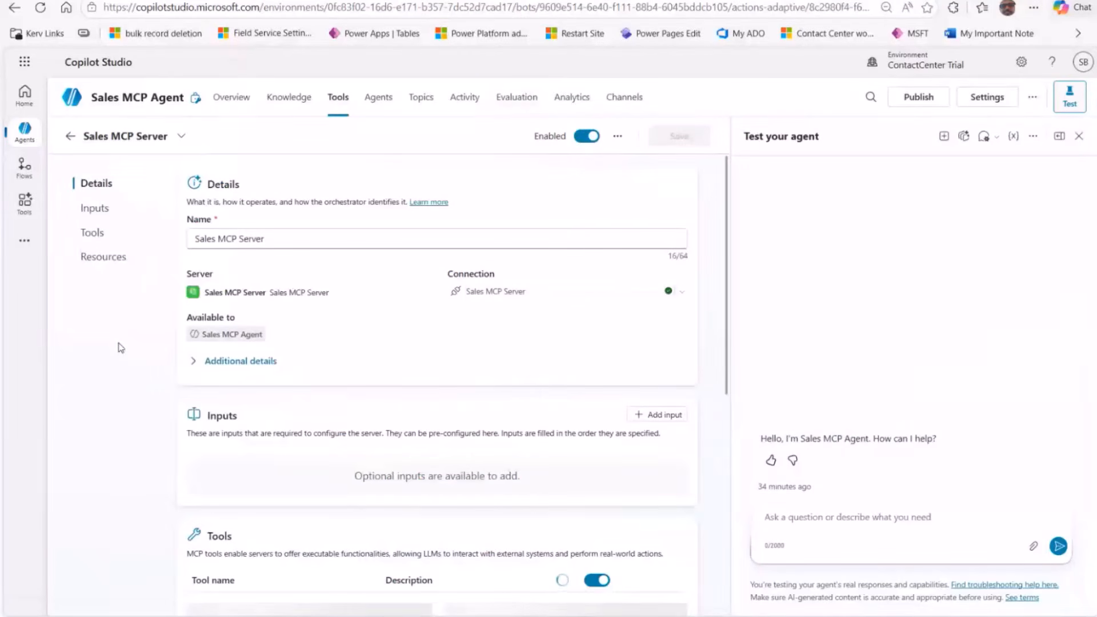
Step: Reveal the Sales MCP Server tool's additional details: it runs without asking, using maker-provided credentials
click(209, 364)
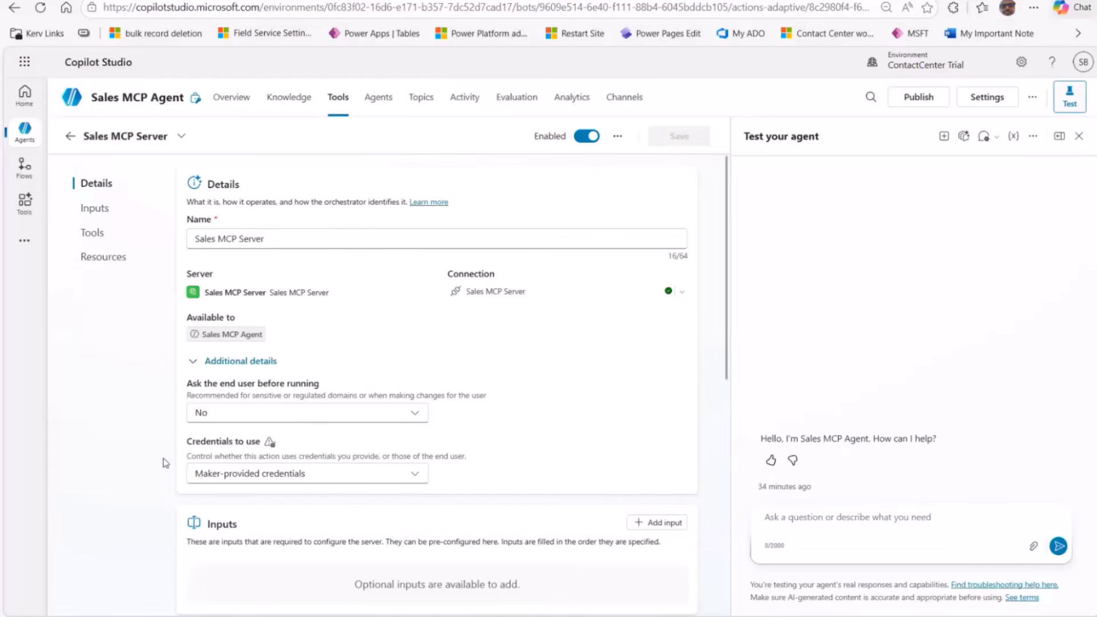
Step: Expand the full createContact, createOpportunity and searchContactByEmail tool descriptions
scroll(429, 416, down, 6)
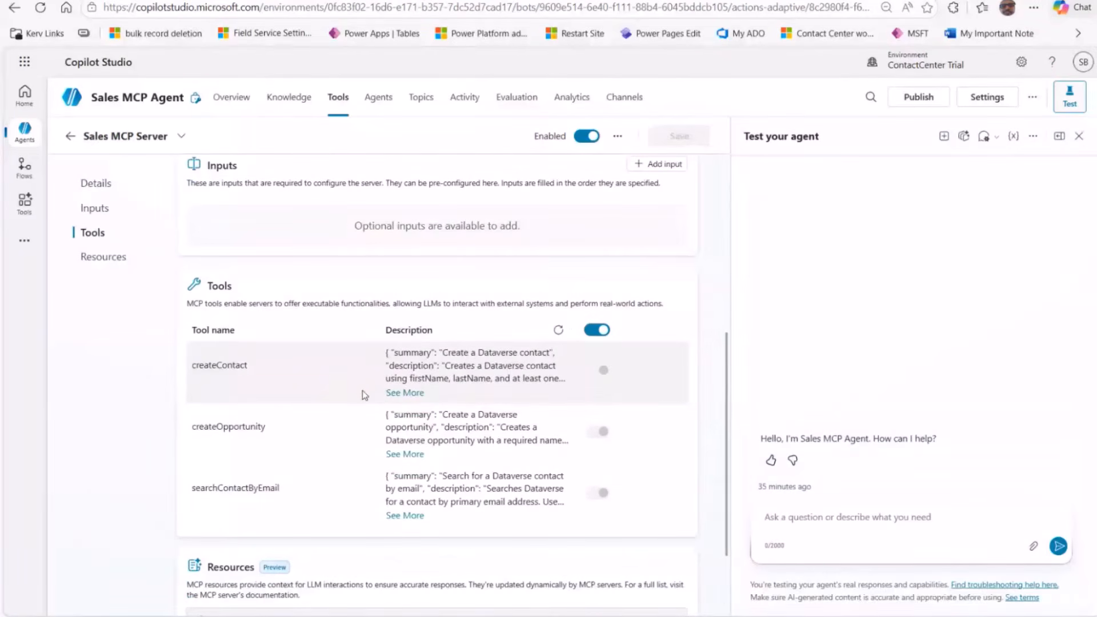
scroll(357, 380, up, 1)
scroll(355, 375, down, 1)
click(407, 394)
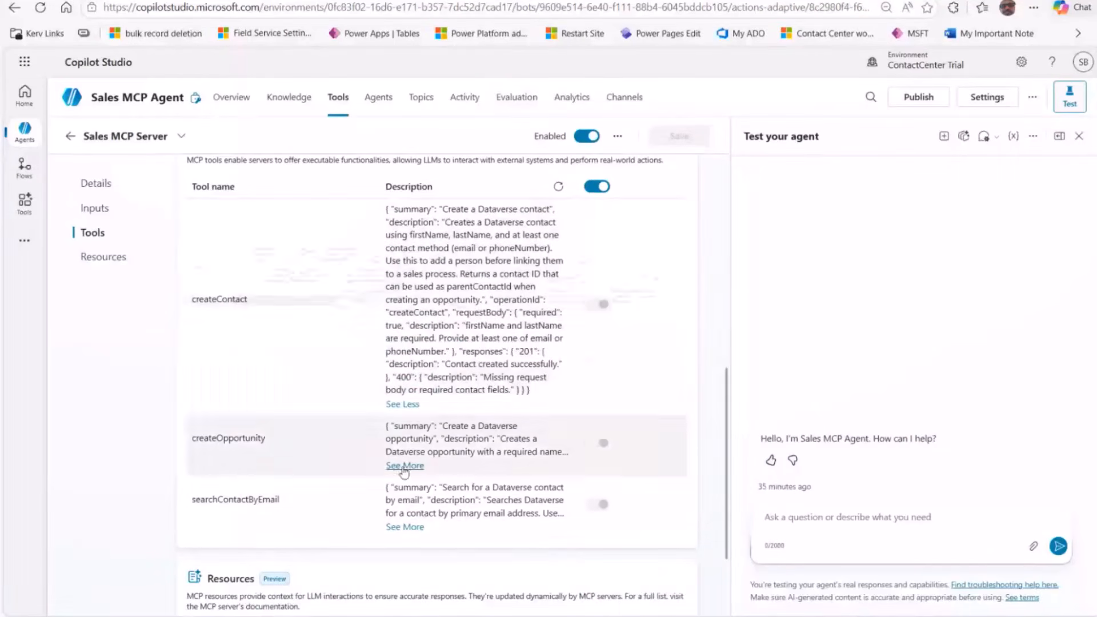
click(405, 466)
scroll(432, 385, down, 3)
scroll(431, 386, down, 3)
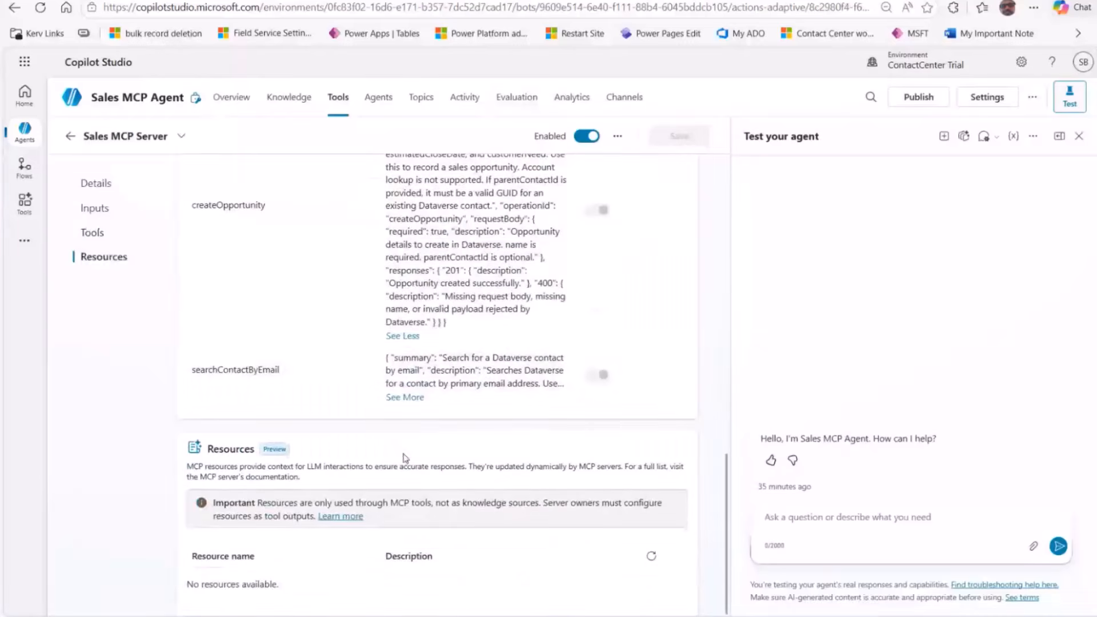
click(405, 400)
Step: Review the tool definitions, then bring the Notepad prompt for two contacts and opportunities forward
scroll(367, 352, up, 1)
scroll(343, 351, up, 5)
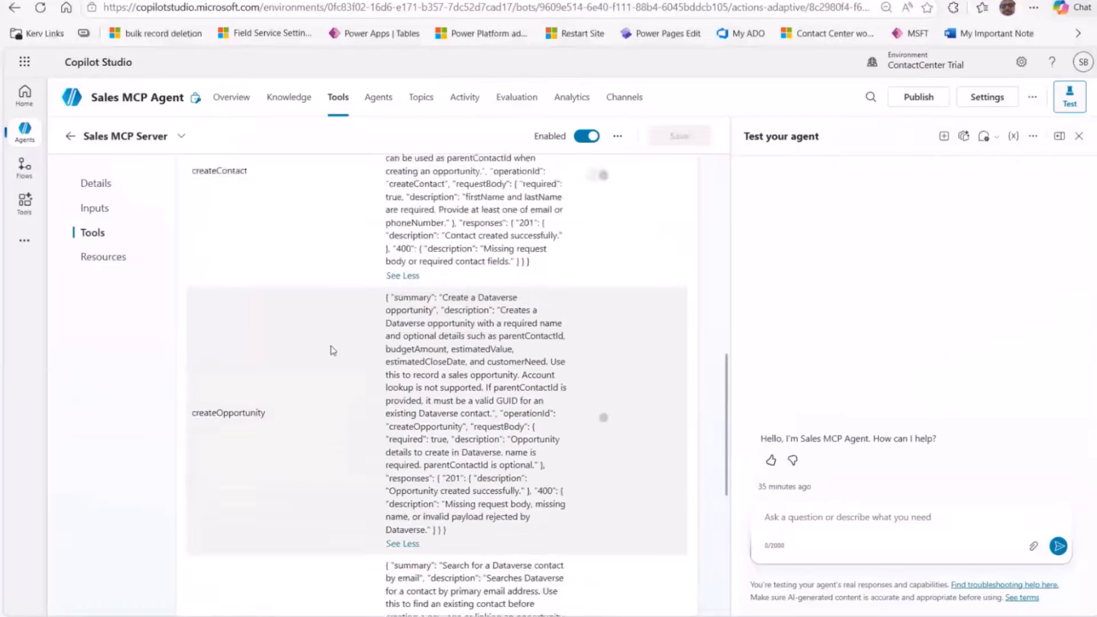
scroll(294, 338, down, 3)
scroll(296, 347, down, 9)
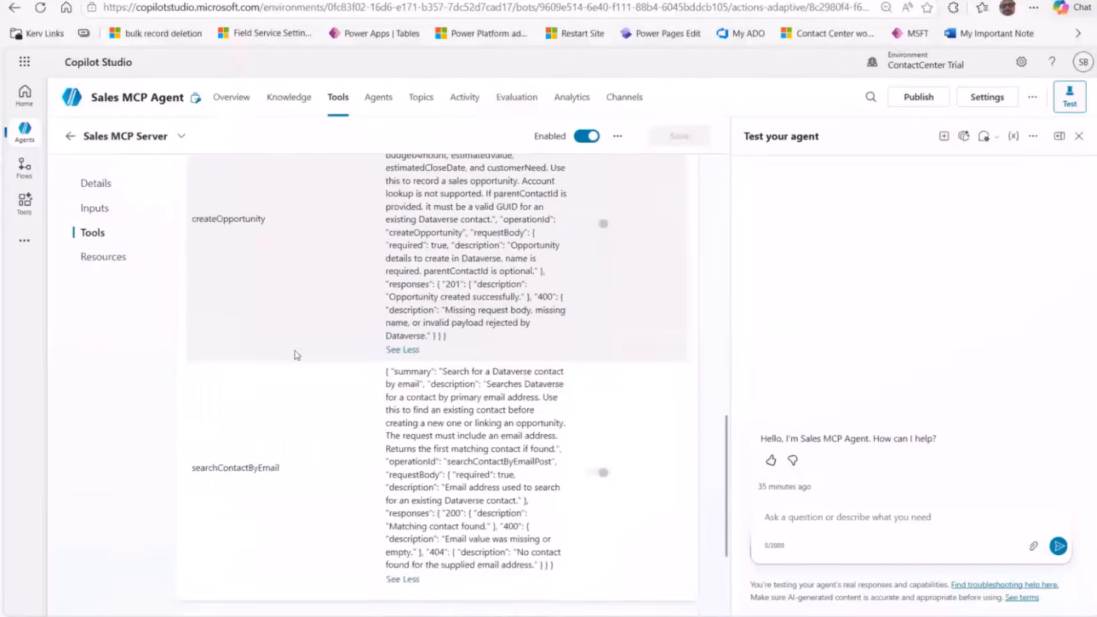
scroll(283, 397, up, 4)
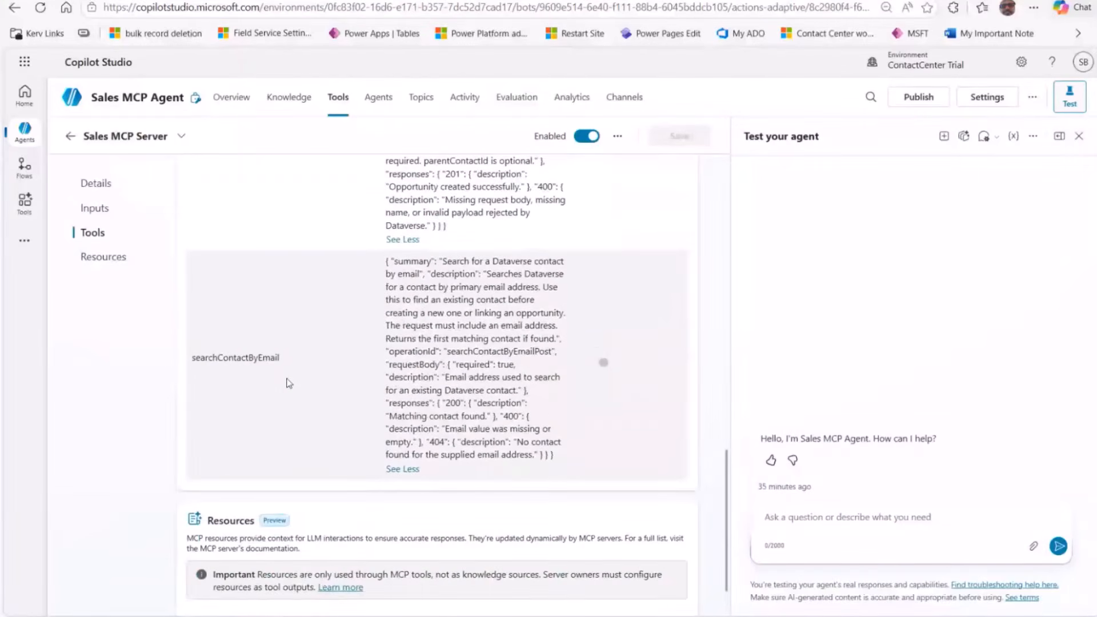
scroll(303, 358, up, 1)
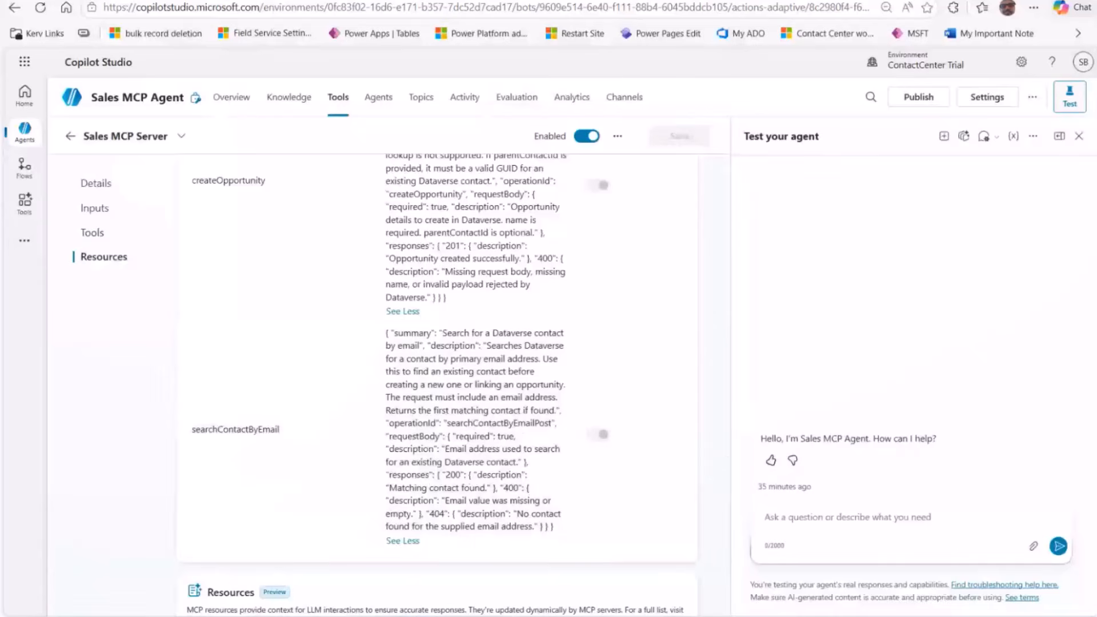
click(549, 614)
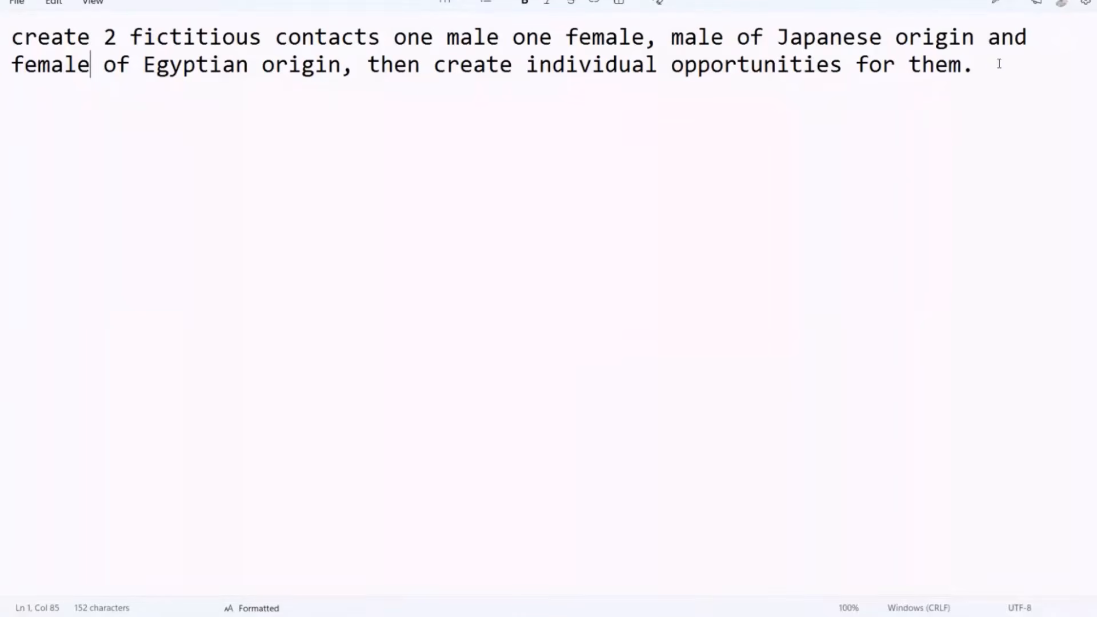
Step: Copy the whole two-contacts-with-opportunities prompt from Notepad and minimize Notepad
drag(999, 63, 1, 42)
key(ctrl+c)
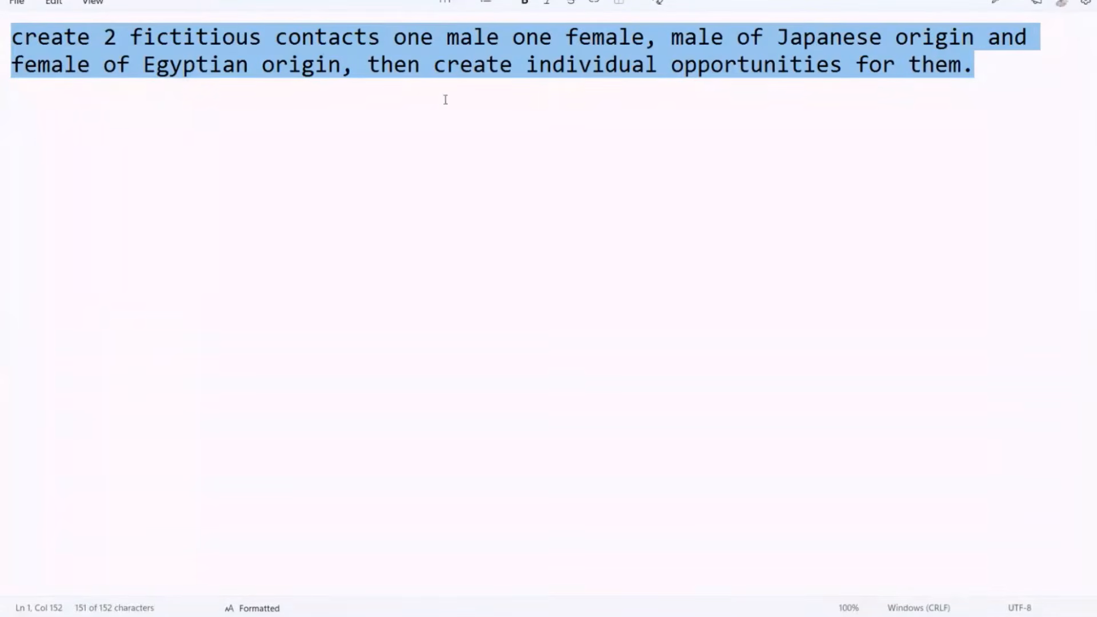
click(1015, 0)
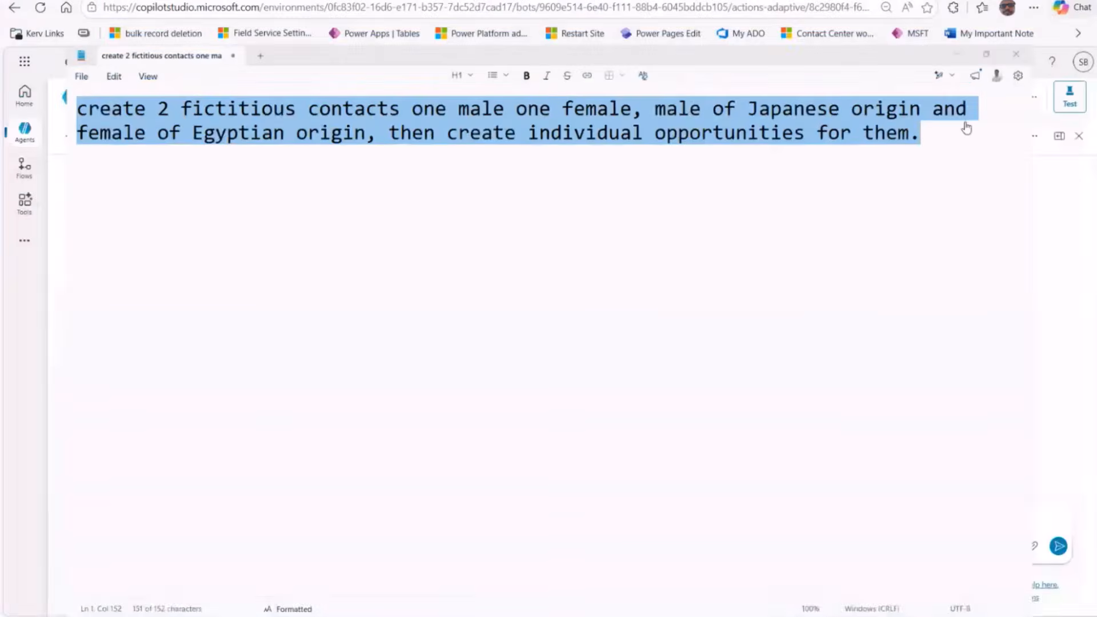
Step: Send the copied prompt to the agent in Test your agent and expand the test panel
click(811, 526)
key(ctrl+v)
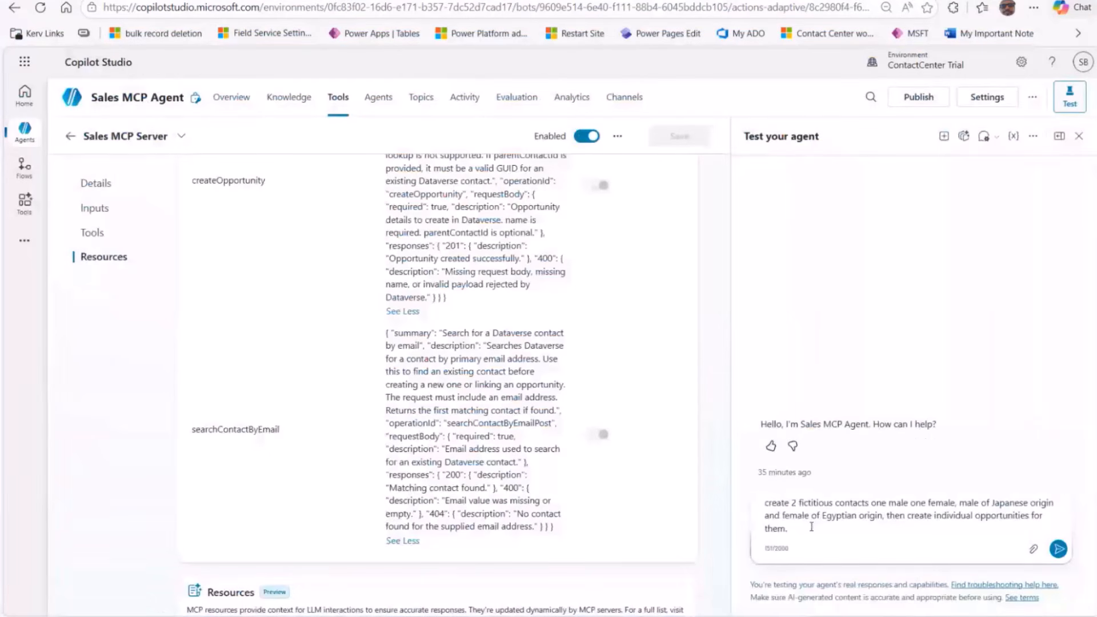
click(1058, 546)
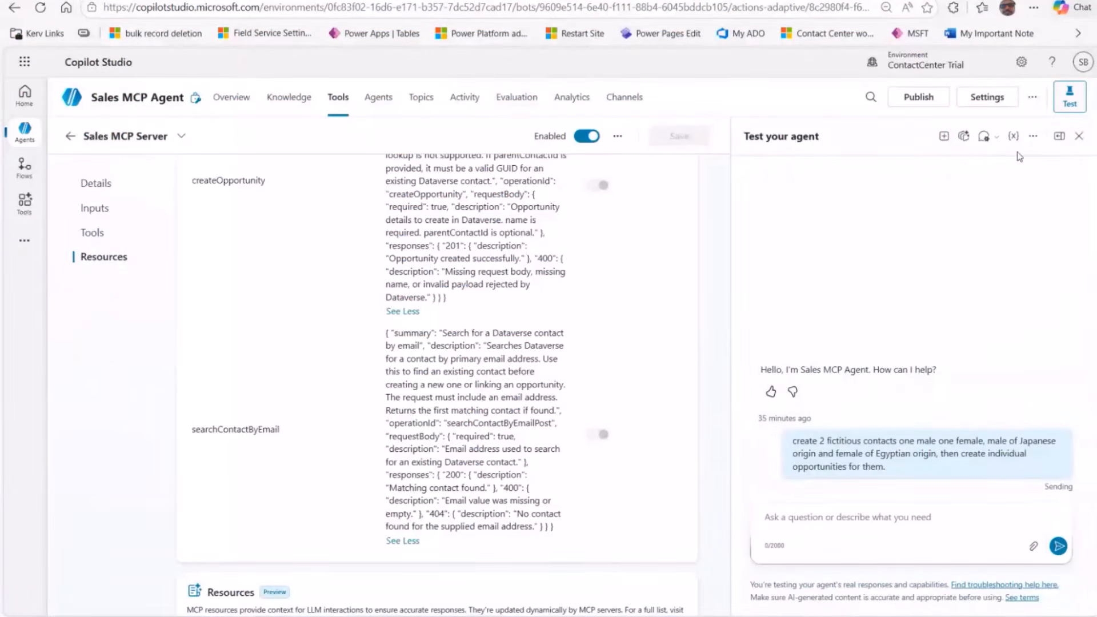
click(1060, 136)
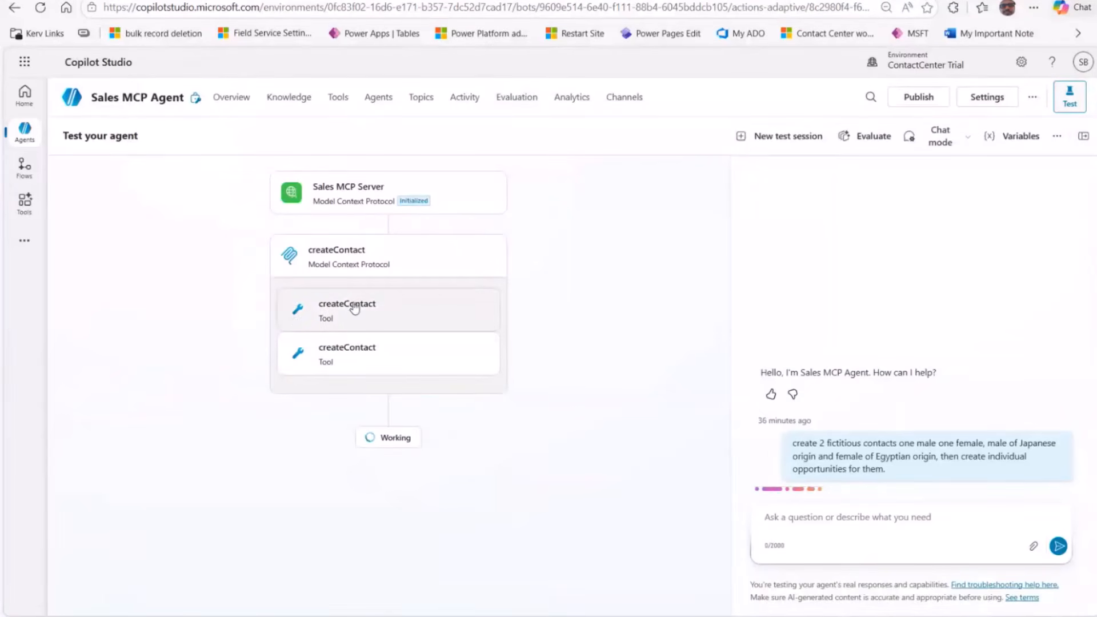
Step: Inspect the inputs and outputs of both createContact calls and the first createOpportunity call
click(354, 309)
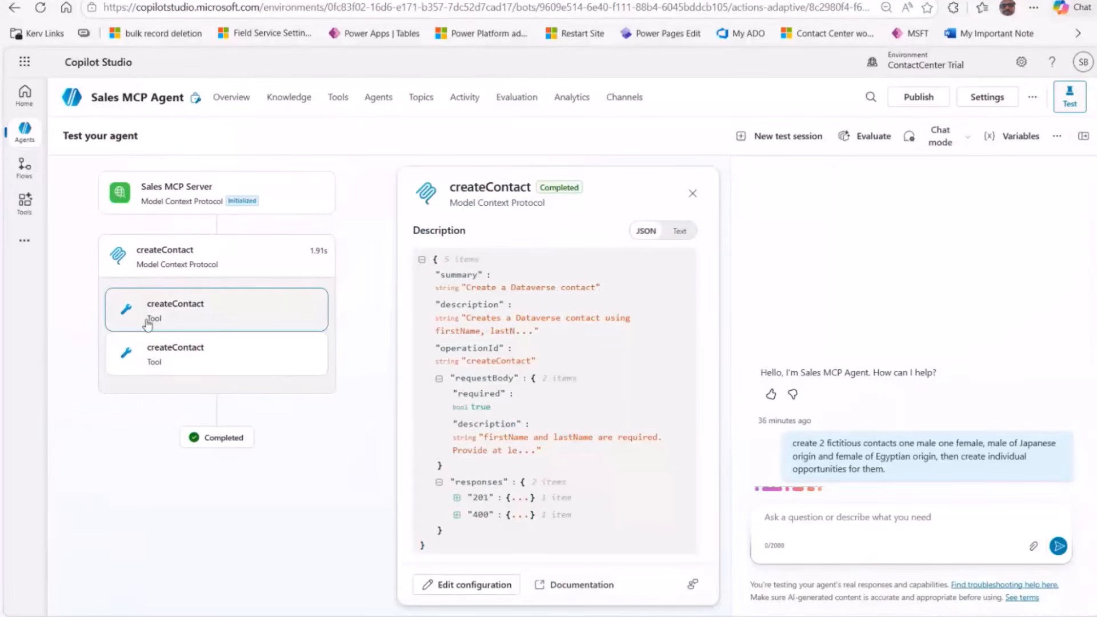
scroll(514, 372, down, 5)
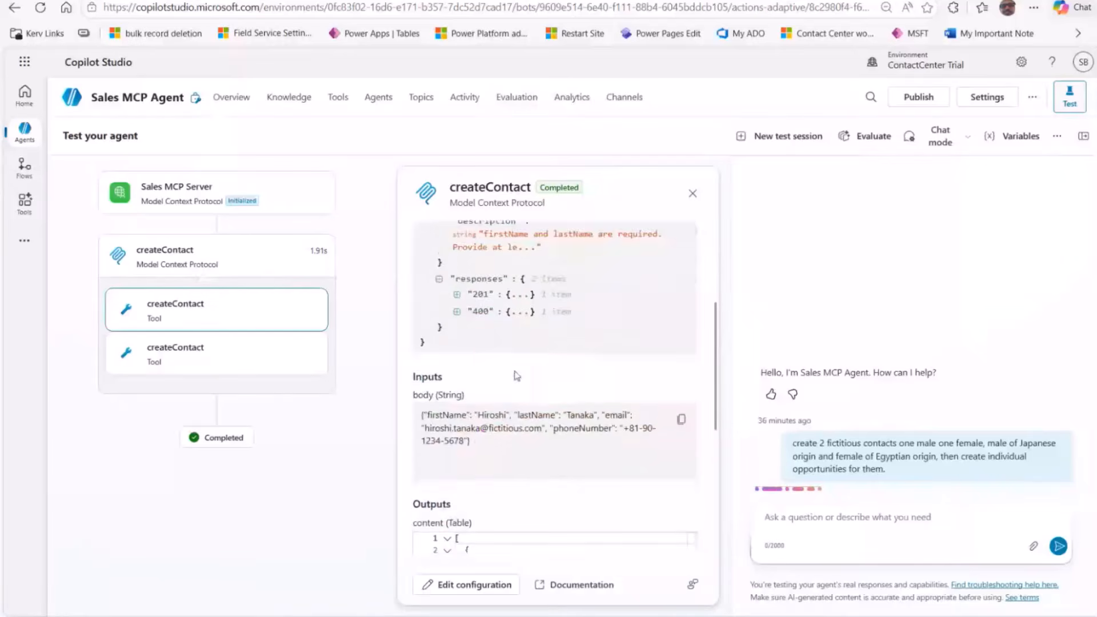
double_click(491, 344)
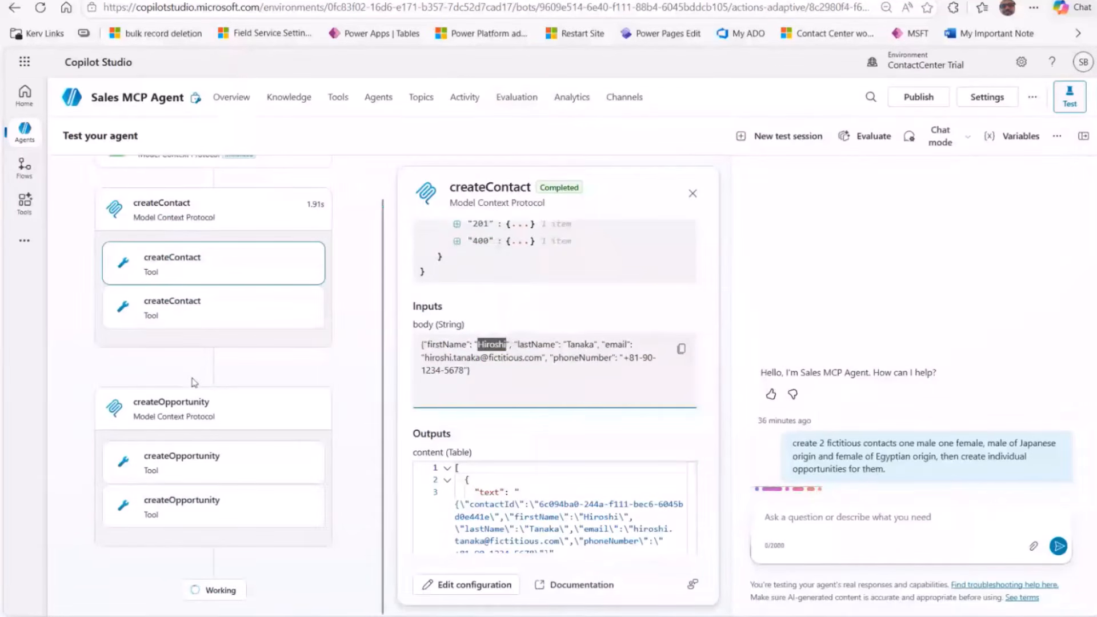
click(225, 319)
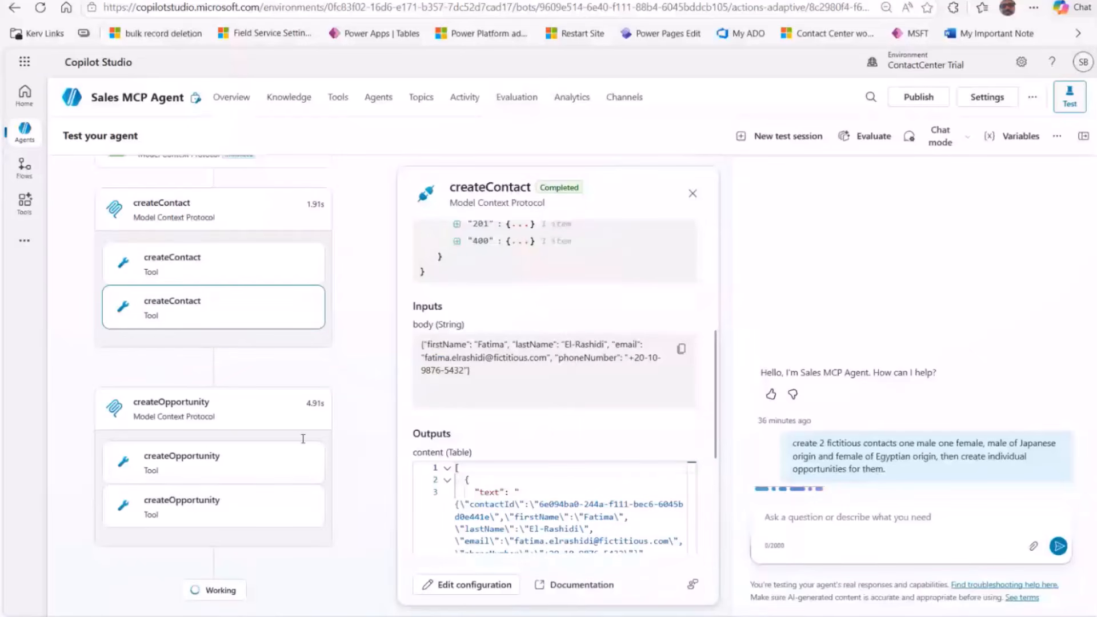
click(152, 455)
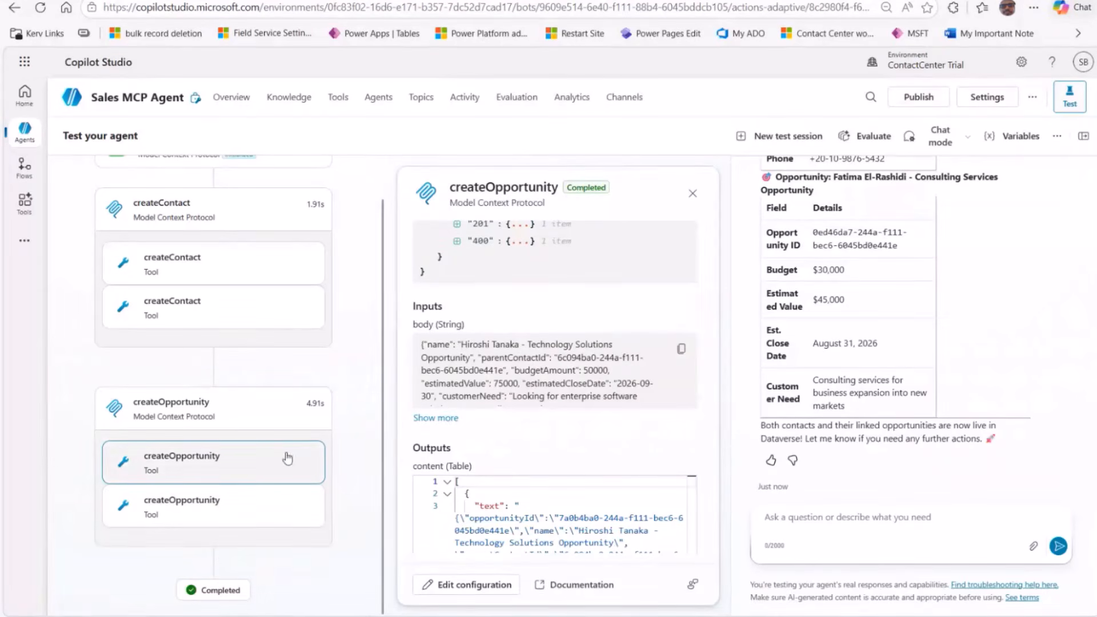
Step: Read the chat summary, ending on the second opportunity: $30,000 budget, $45,000 value, closing August 31, 2026
scroll(564, 518, down, 2)
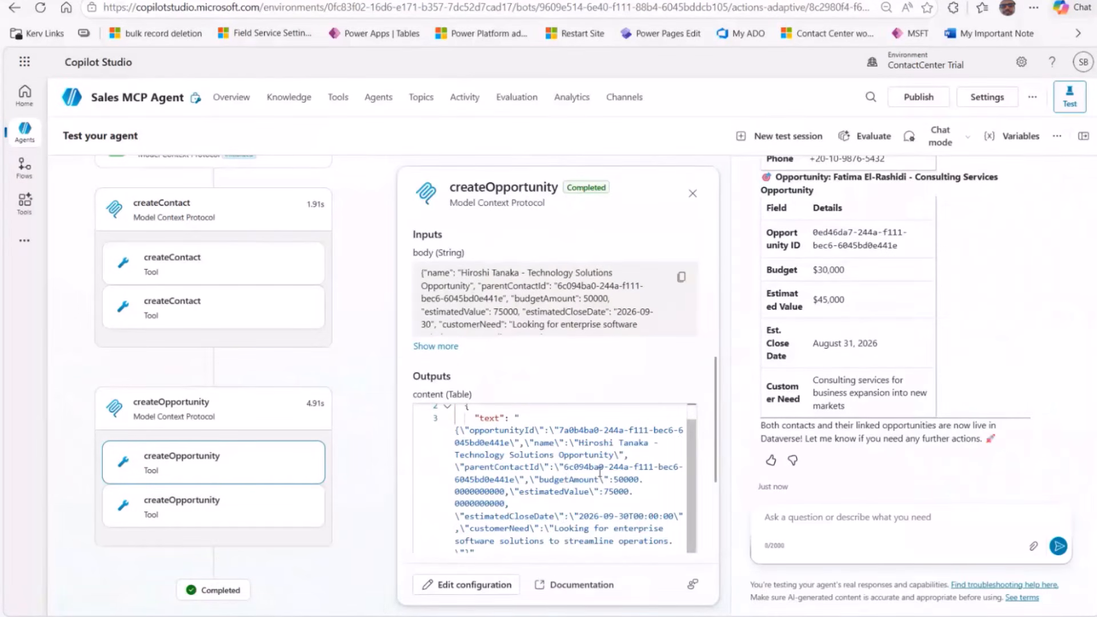
scroll(842, 298, up, 5)
scroll(842, 298, up, 8)
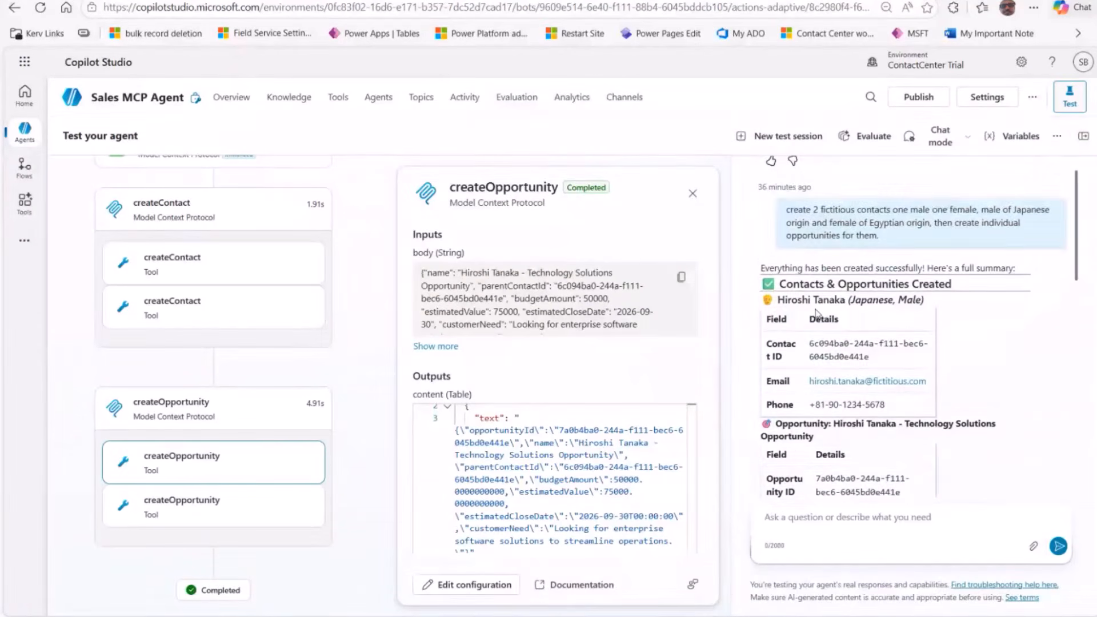
scroll(818, 316, down, 1)
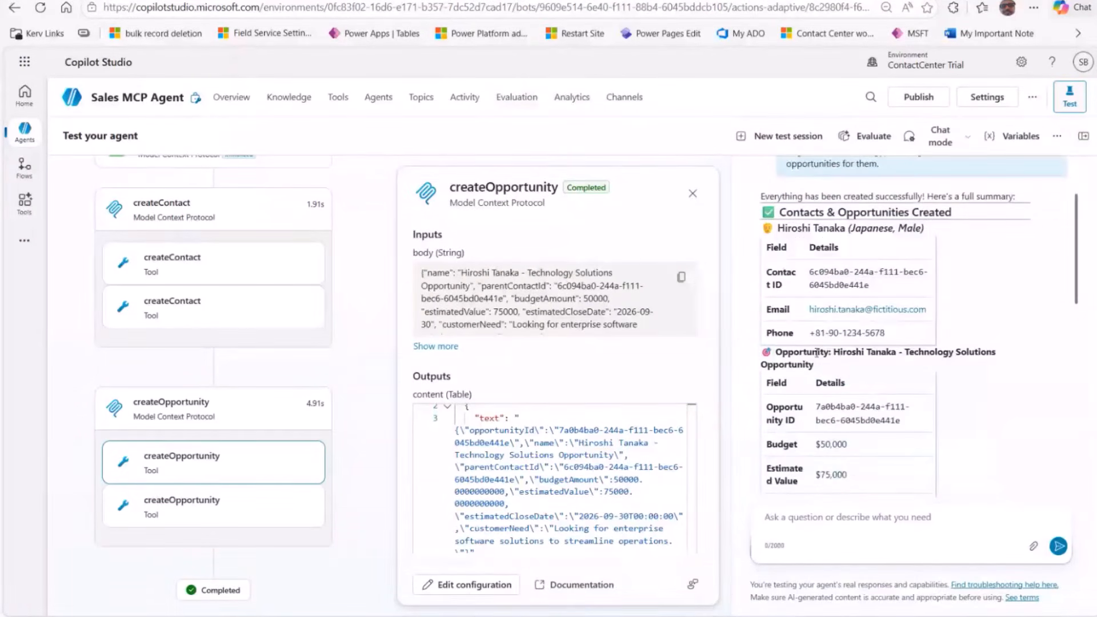
scroll(817, 352, down, 1)
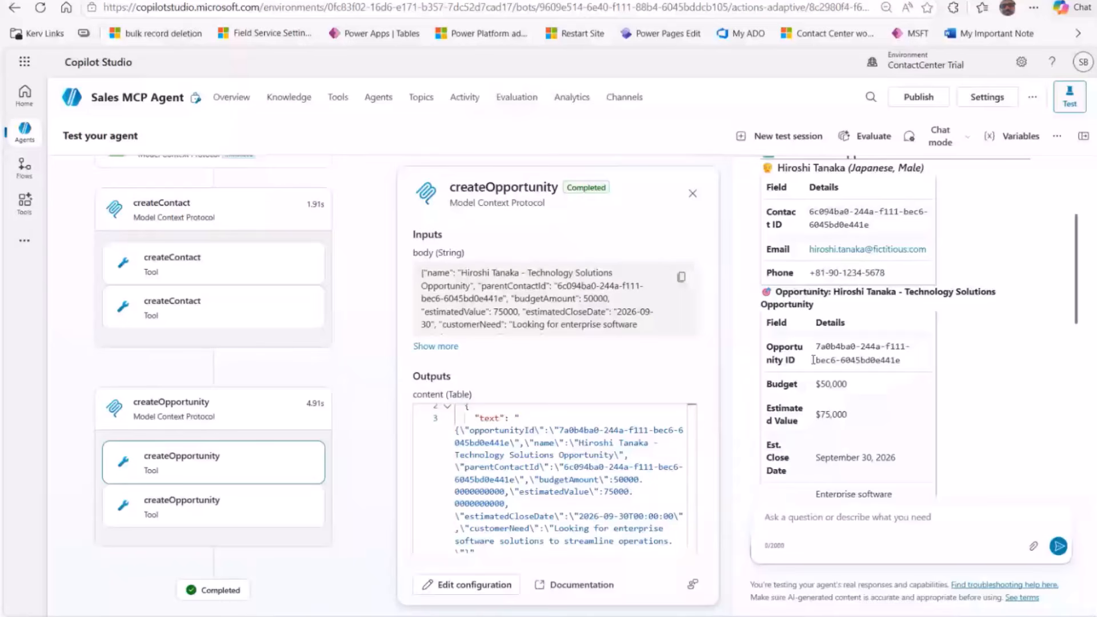
scroll(814, 360, down, 4)
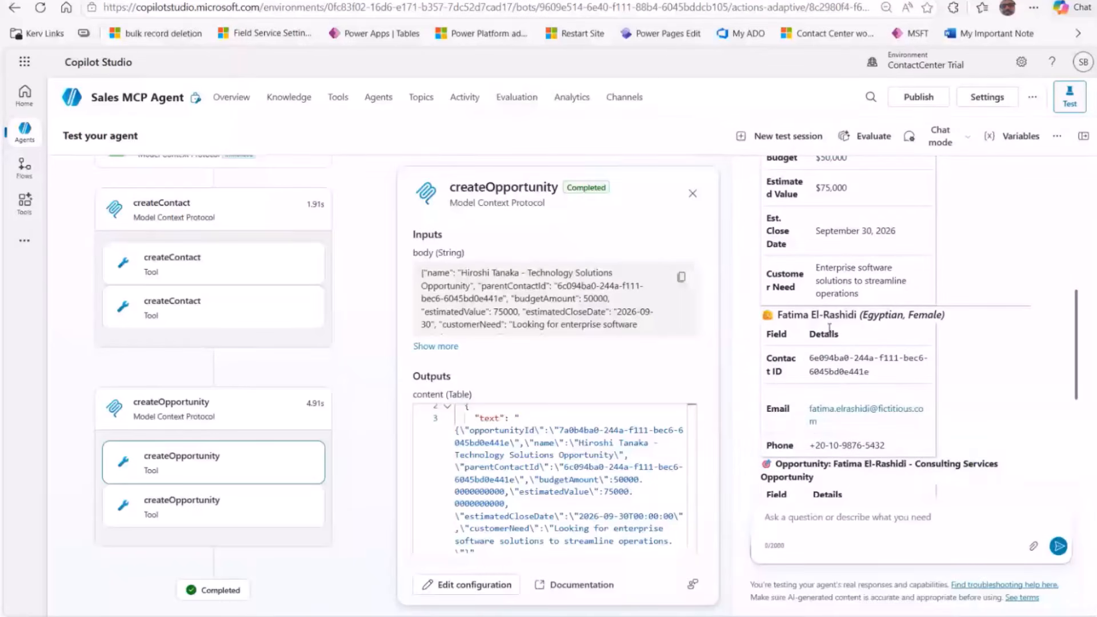
scroll(826, 328, down, 4)
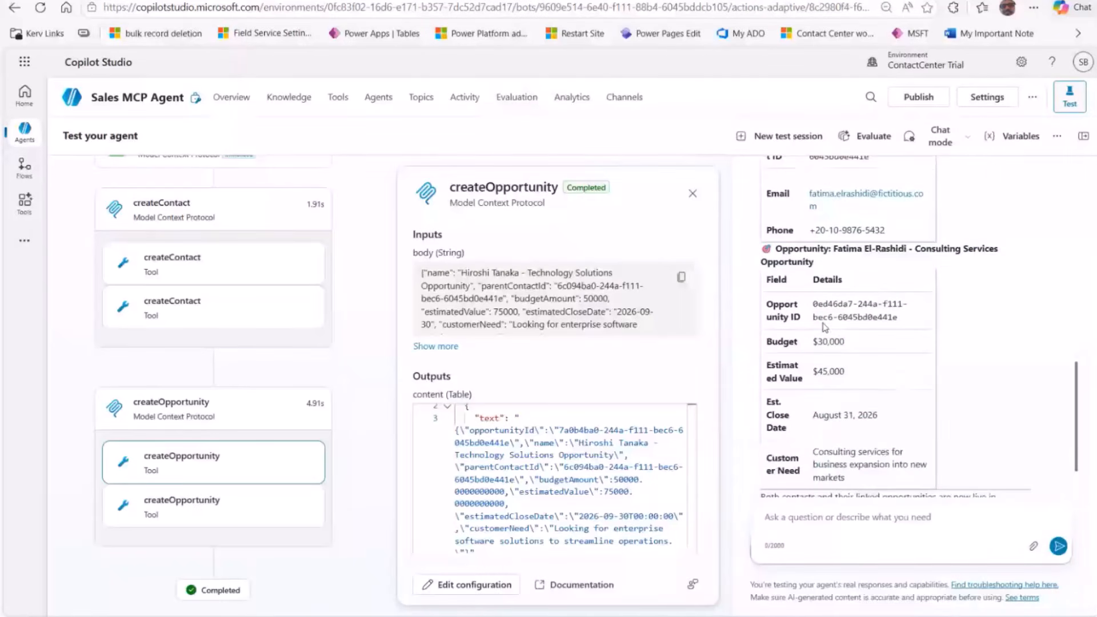
Step: Refresh Contacts Created Today in Dynamics 365 to confirm the two new contacts
click(360, 615)
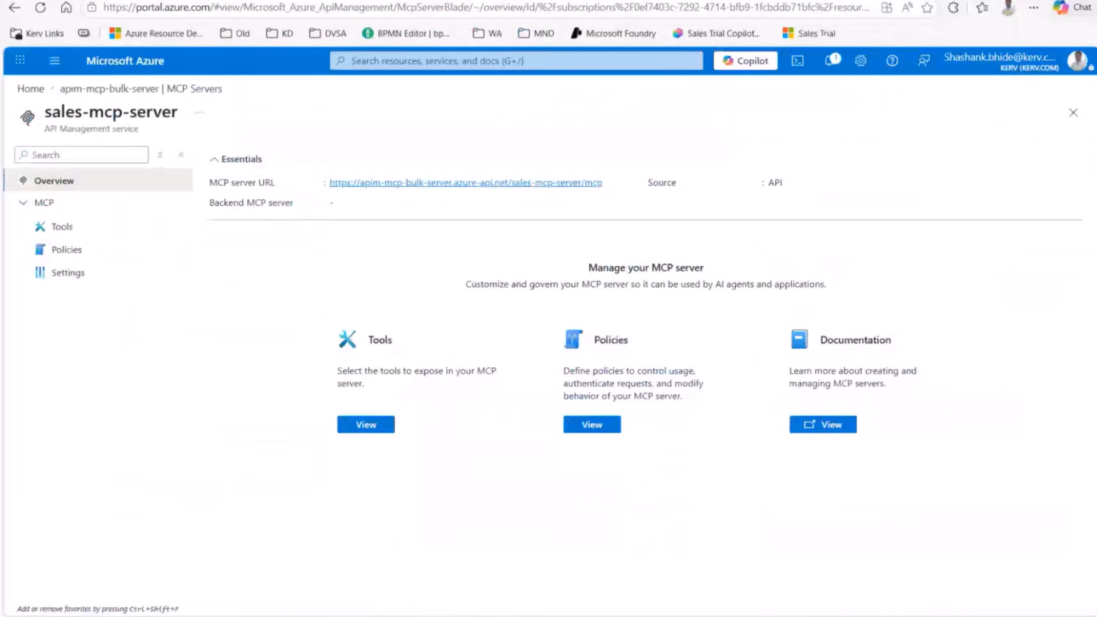
click(139, 1)
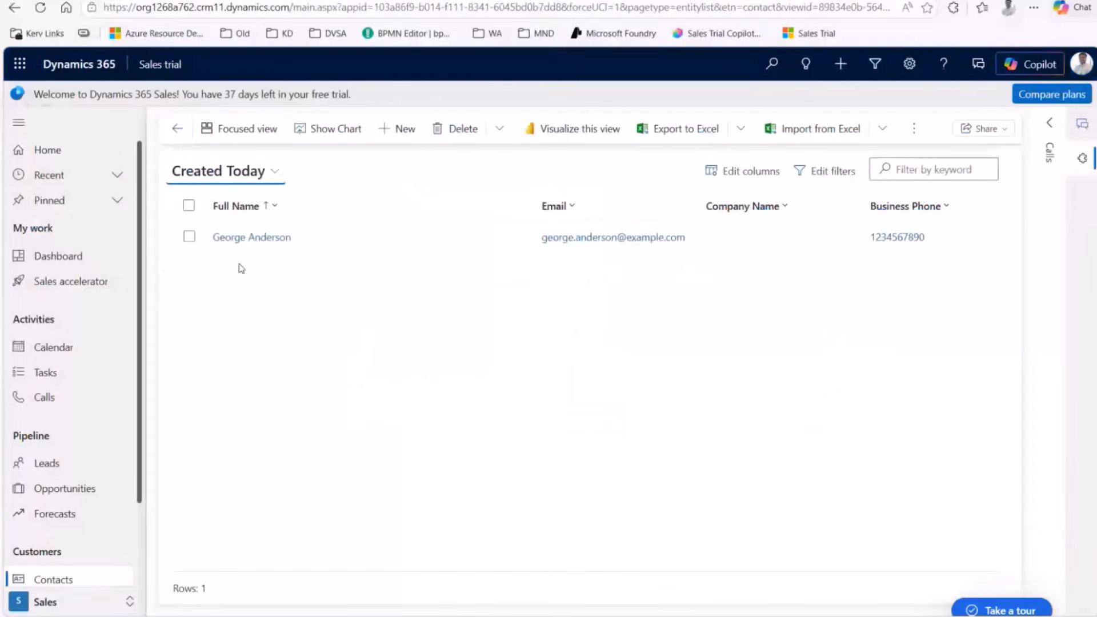
click(40, 7)
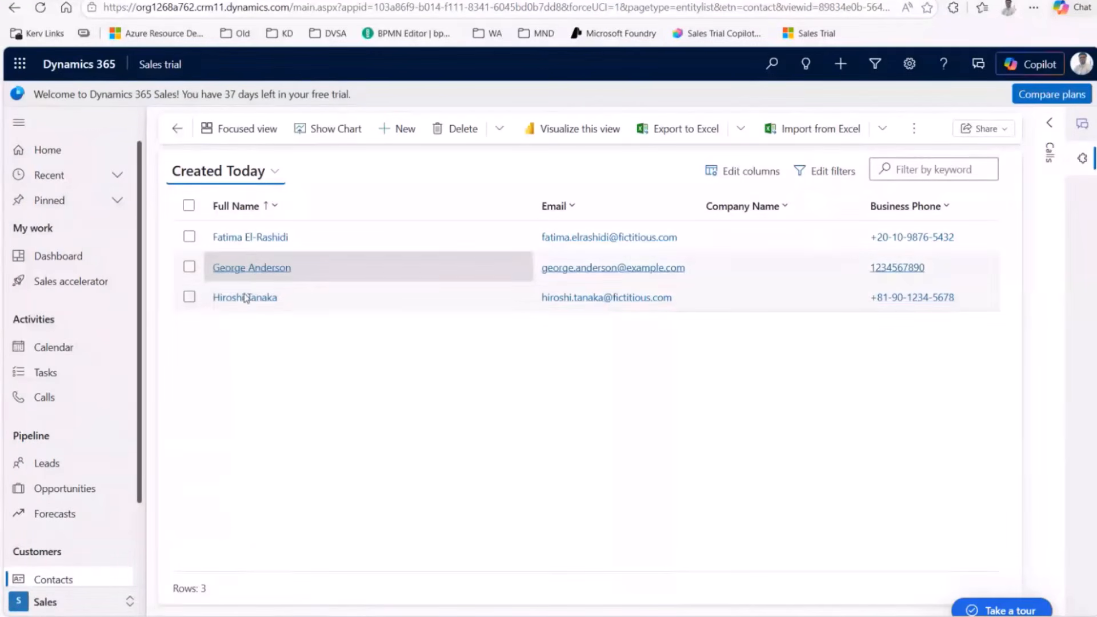
Step: Show Opportunities in the 'Today's opportunities won't come tomorrow' view
click(58, 490)
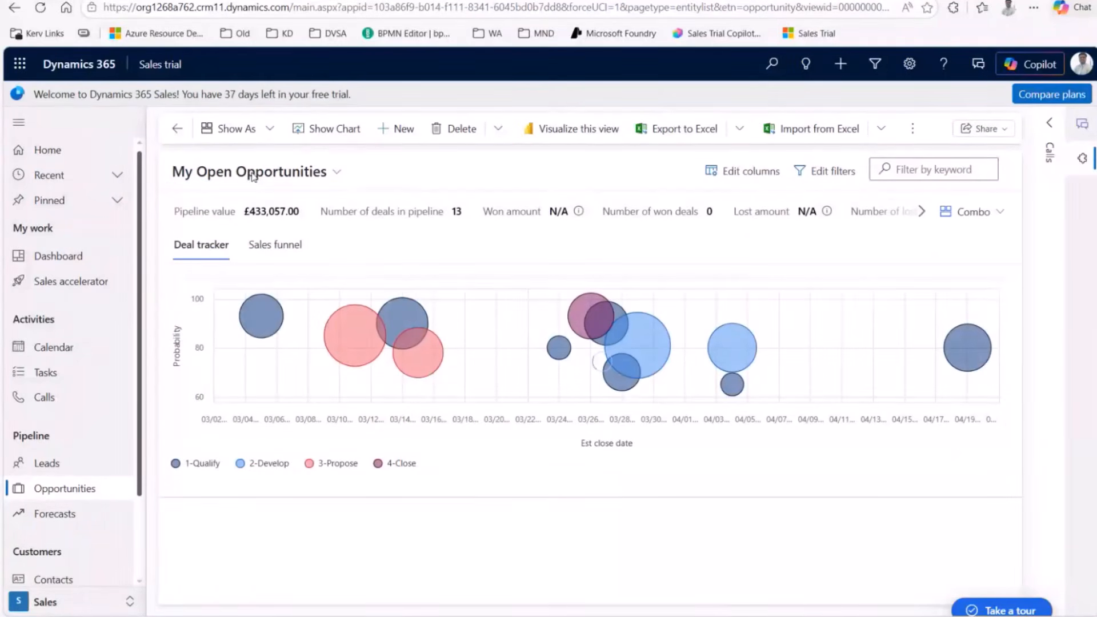
click(323, 174)
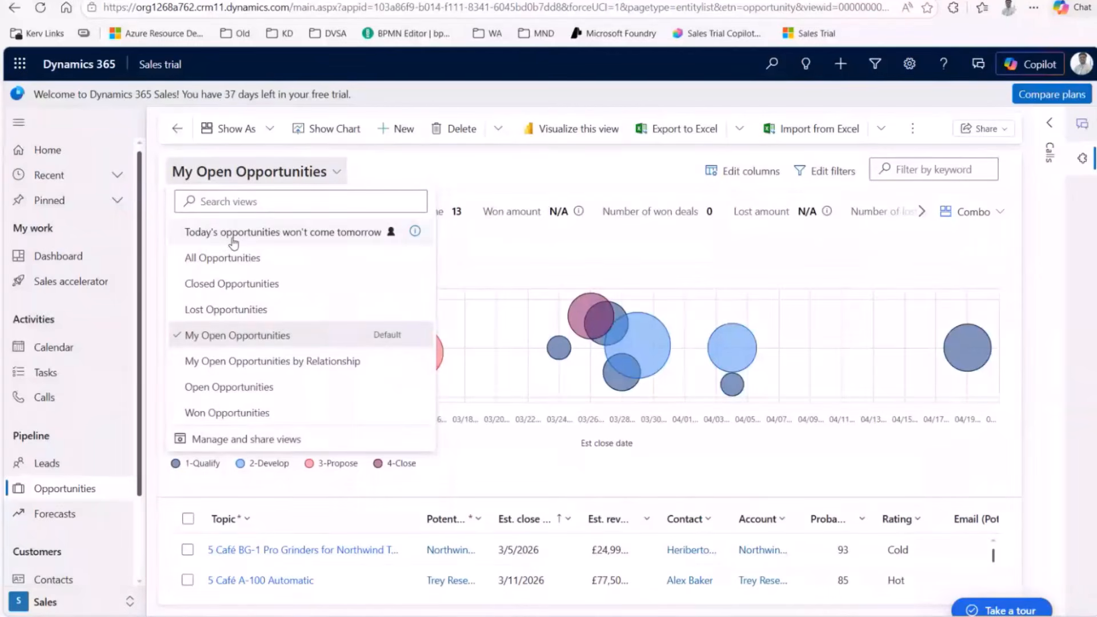
click(233, 235)
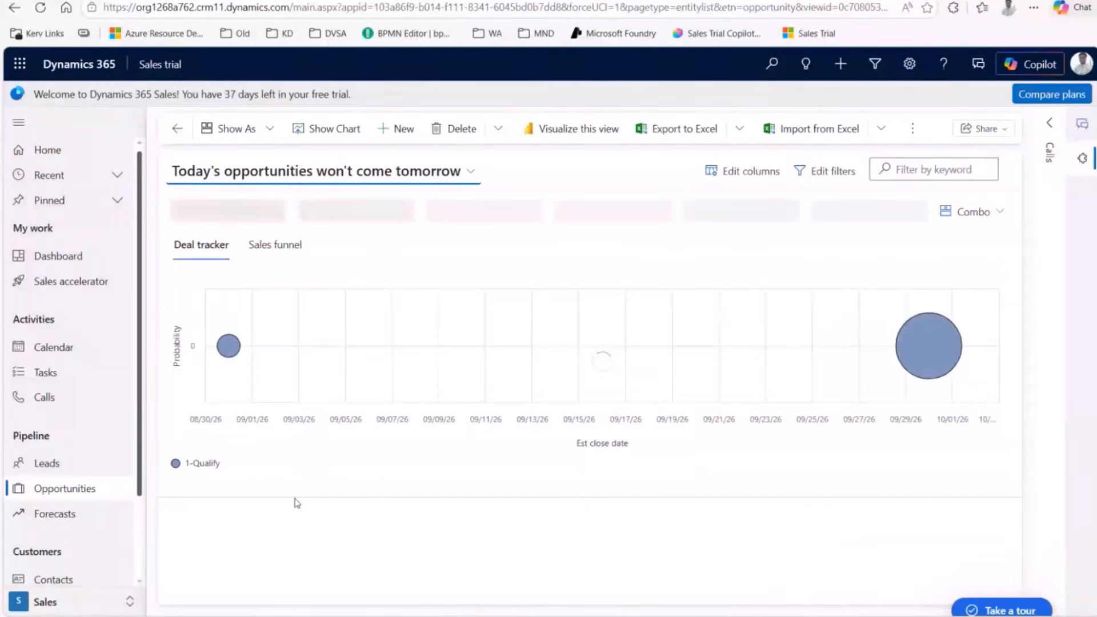